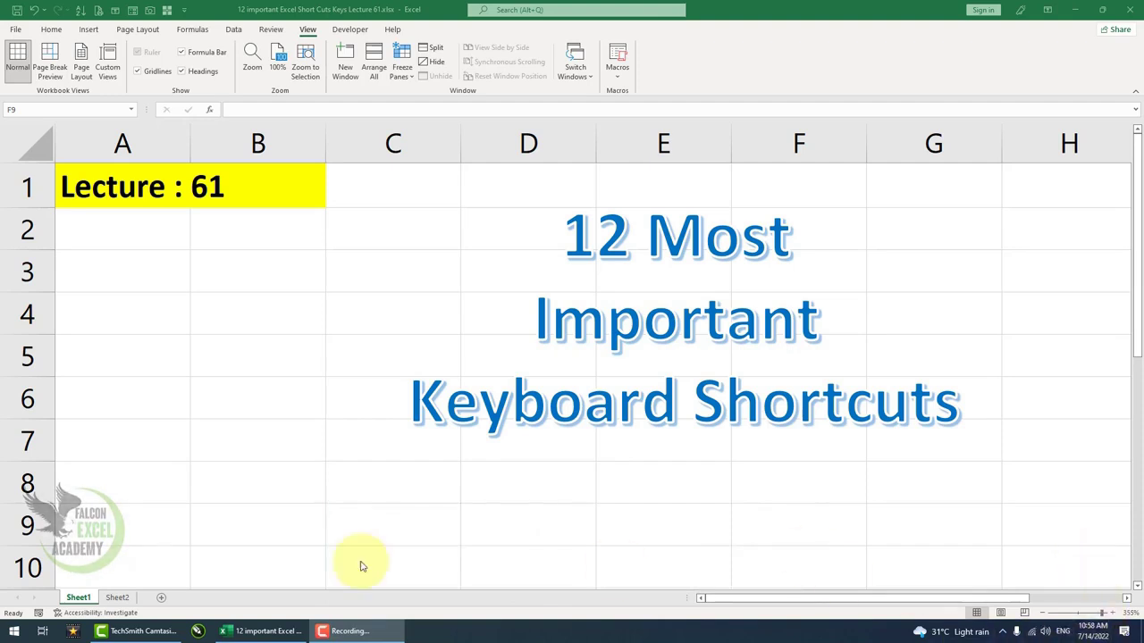
Switch to Sheet2 and select the entire worksheet from cell G10.
left_click(110, 604)
left_click(110, 604)
left_click(193, 357)
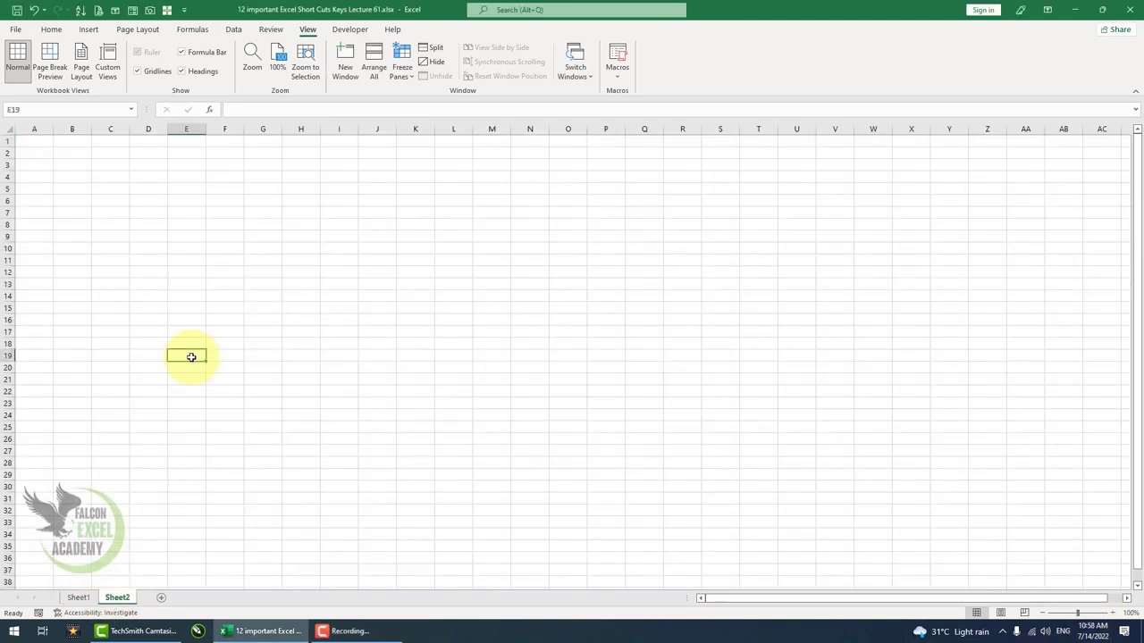
scroll(202, 357, "up", 8)
scroll(202, 358, "up", 4)
left_click(429, 288)
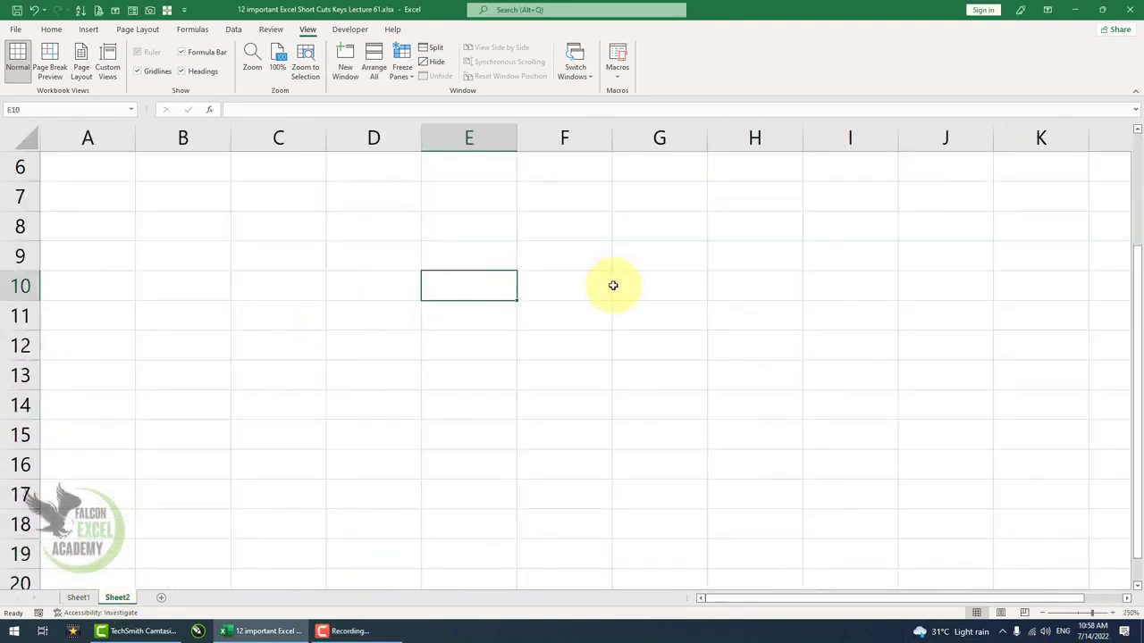
left_click(613, 286)
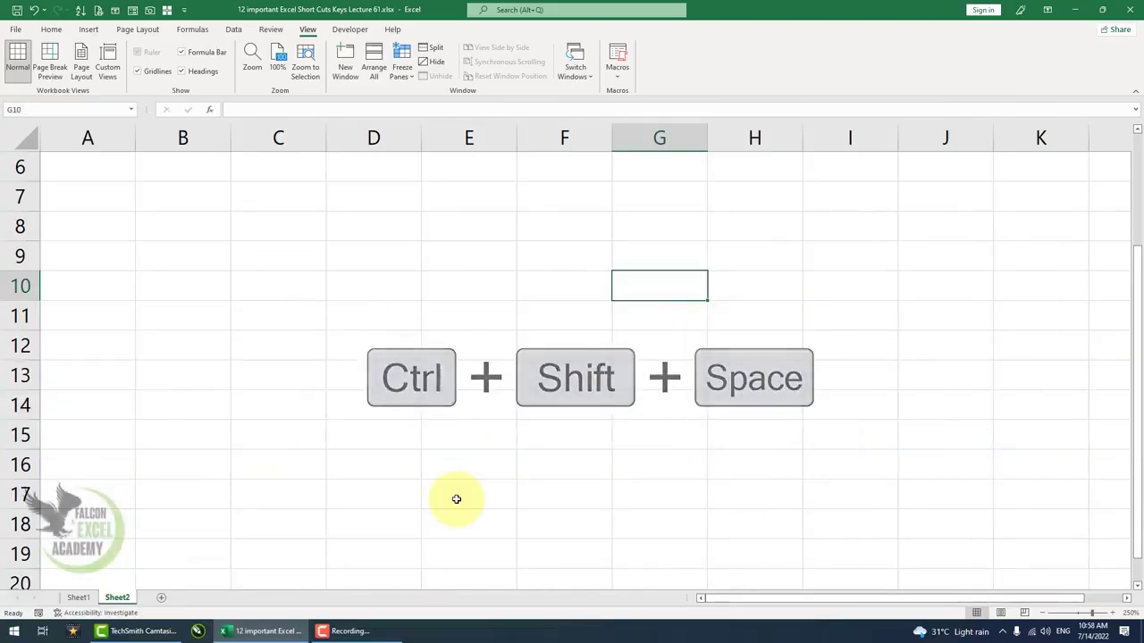
key("ctrl+shift+space")
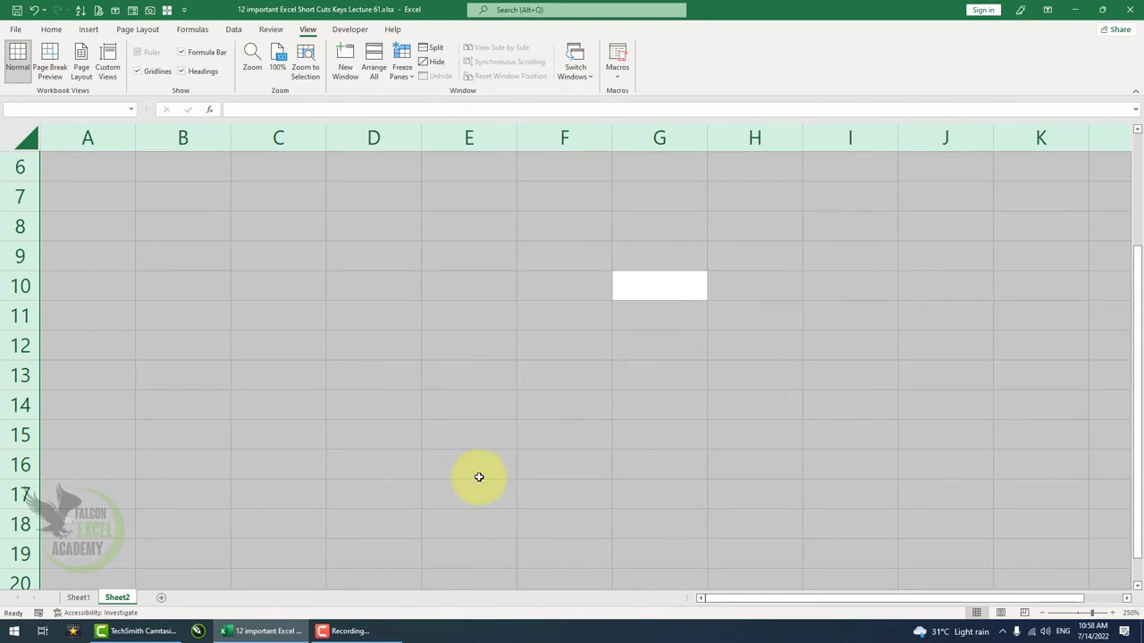
left_click(475, 480)
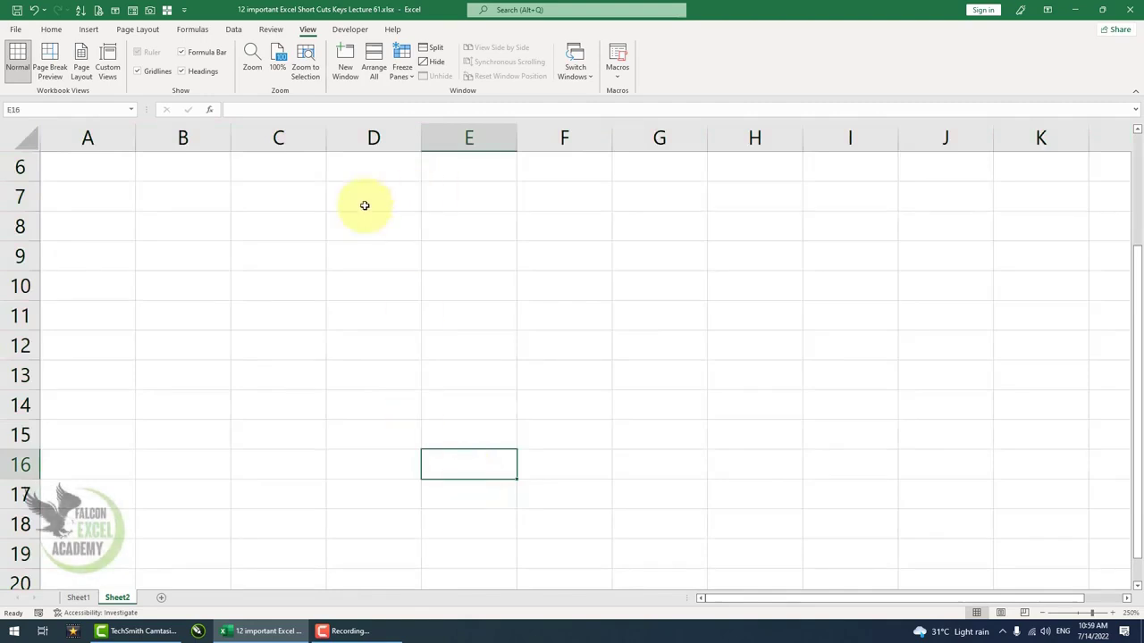
Select the whole of column F from cell F6 and clear the selection again.
left_click(204, 168)
left_click(548, 184)
left_click(565, 172)
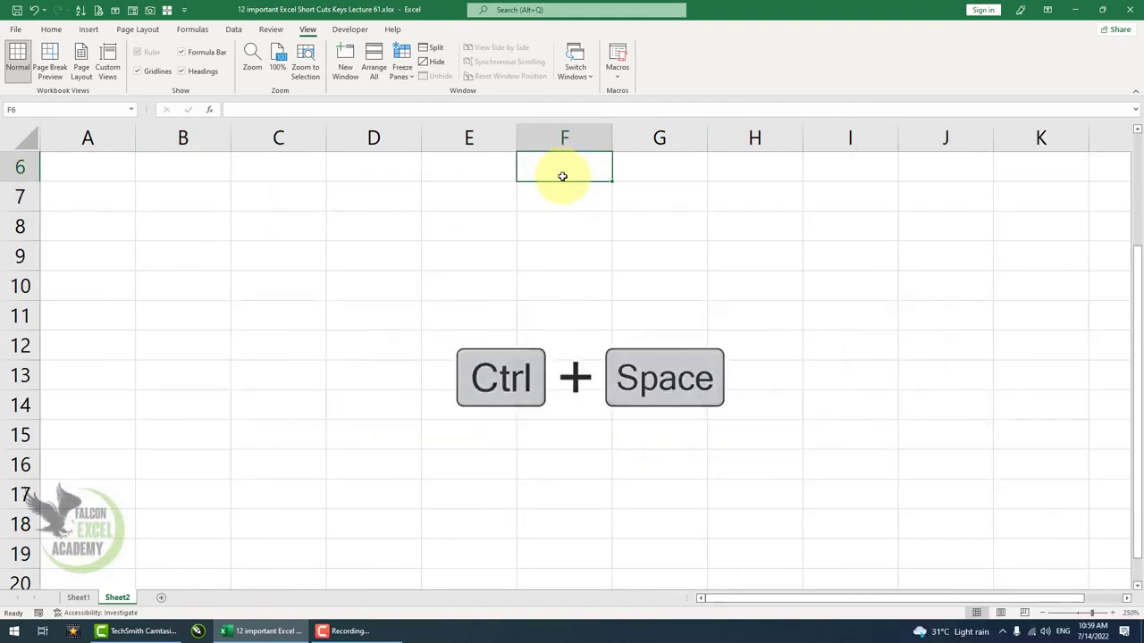
key("ctrl+space")
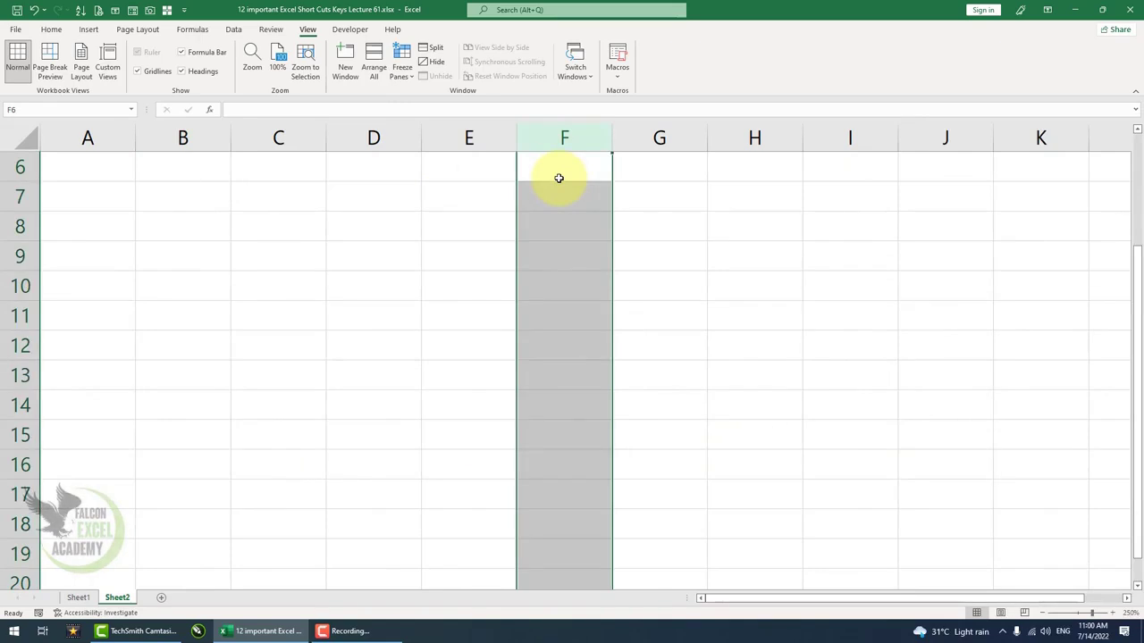
left_click(110, 220)
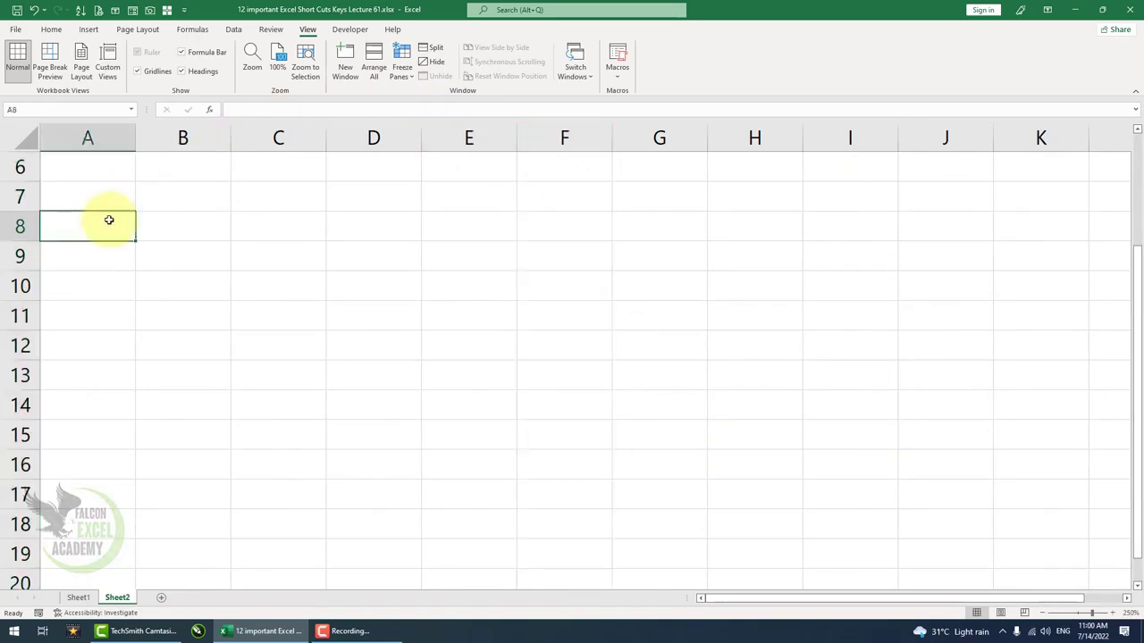
Select the whole of row 3 from cell A3 and clear the selection again.
left_click(105, 284)
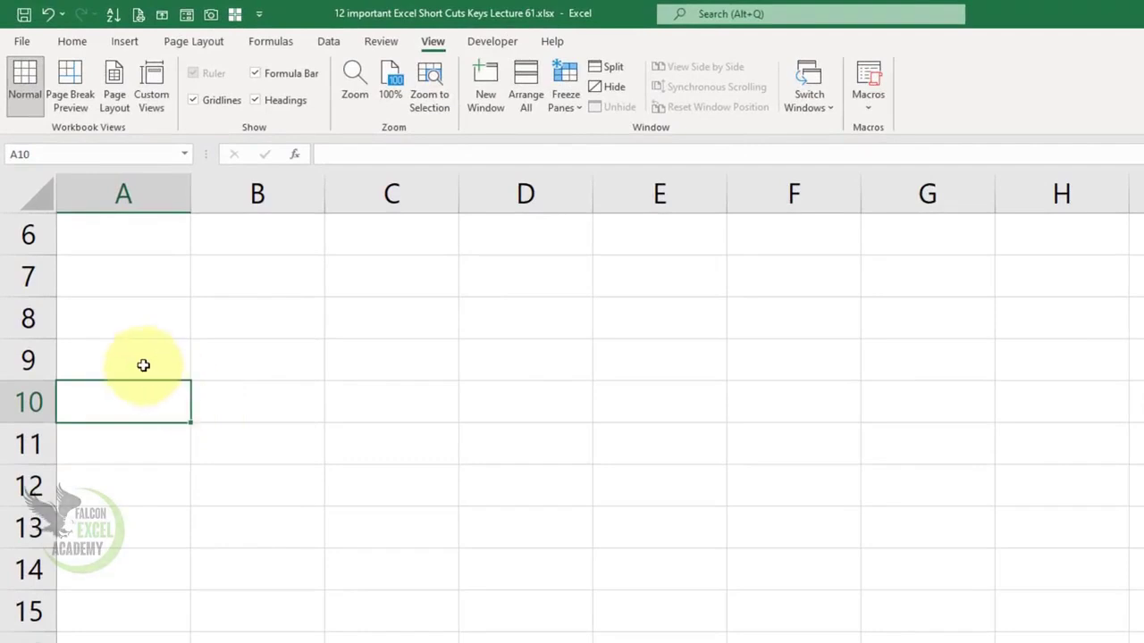
left_click(135, 277)
scroll(135, 277, "up", 2)
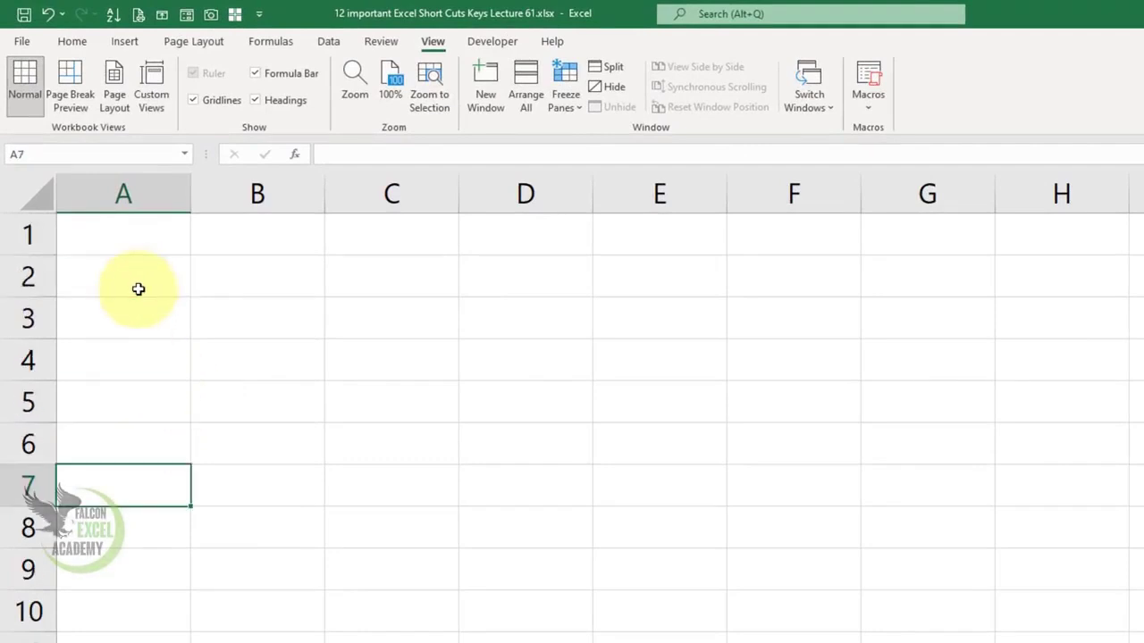
left_click(140, 321)
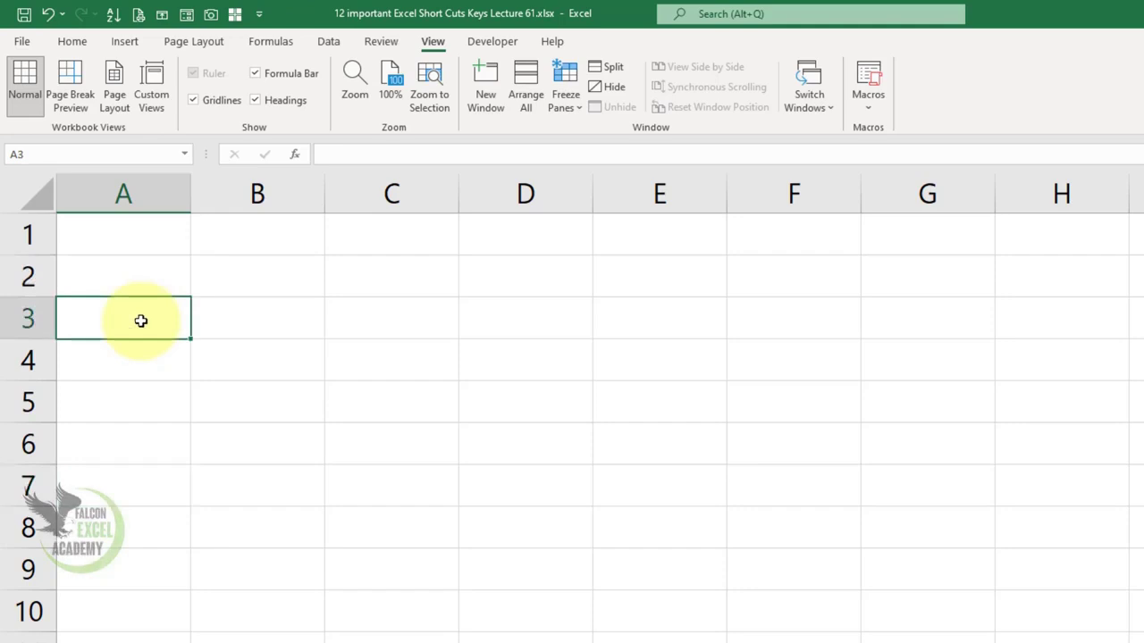
key("shift+space")
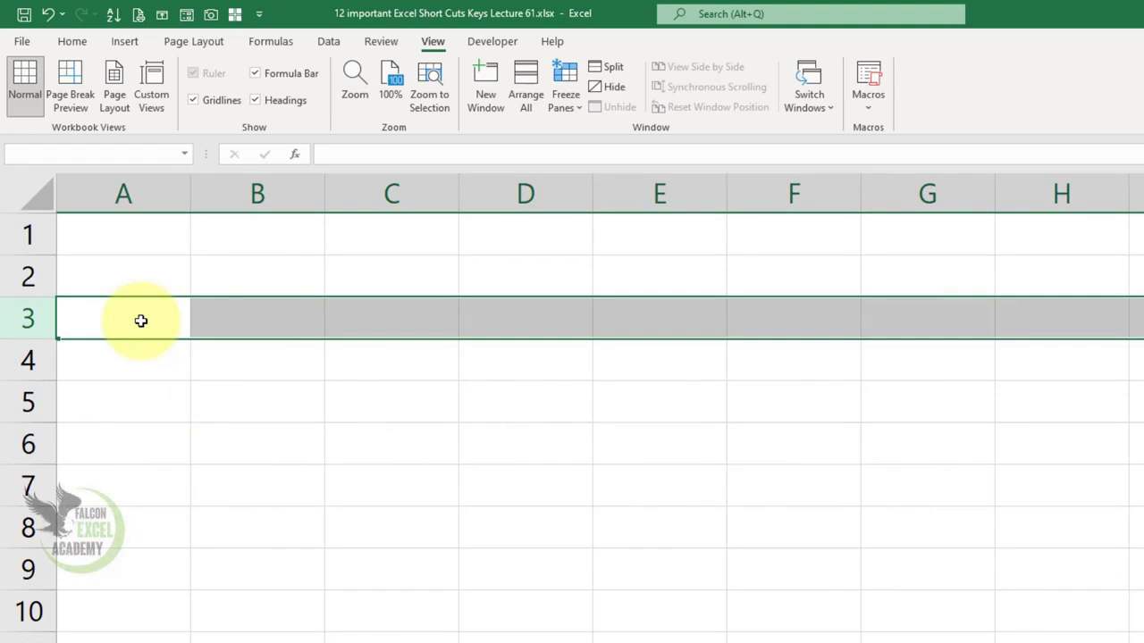
left_click(303, 408)
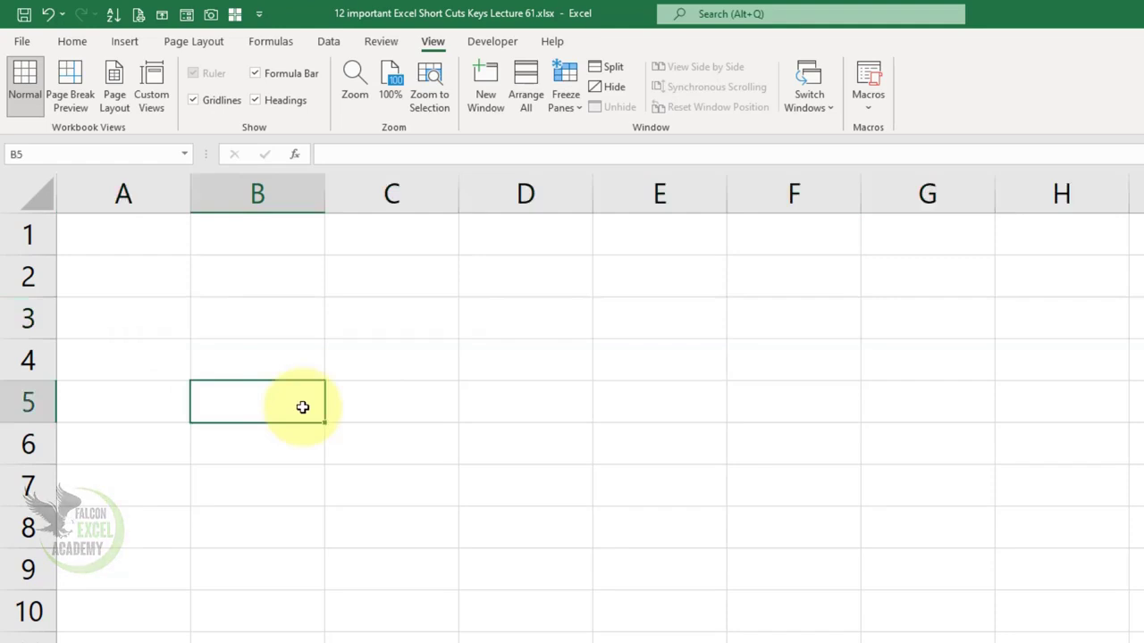
Enter the headers Sr. No, Name and Contact Number in cells A1, B1 and C1.
left_click(138, 235)
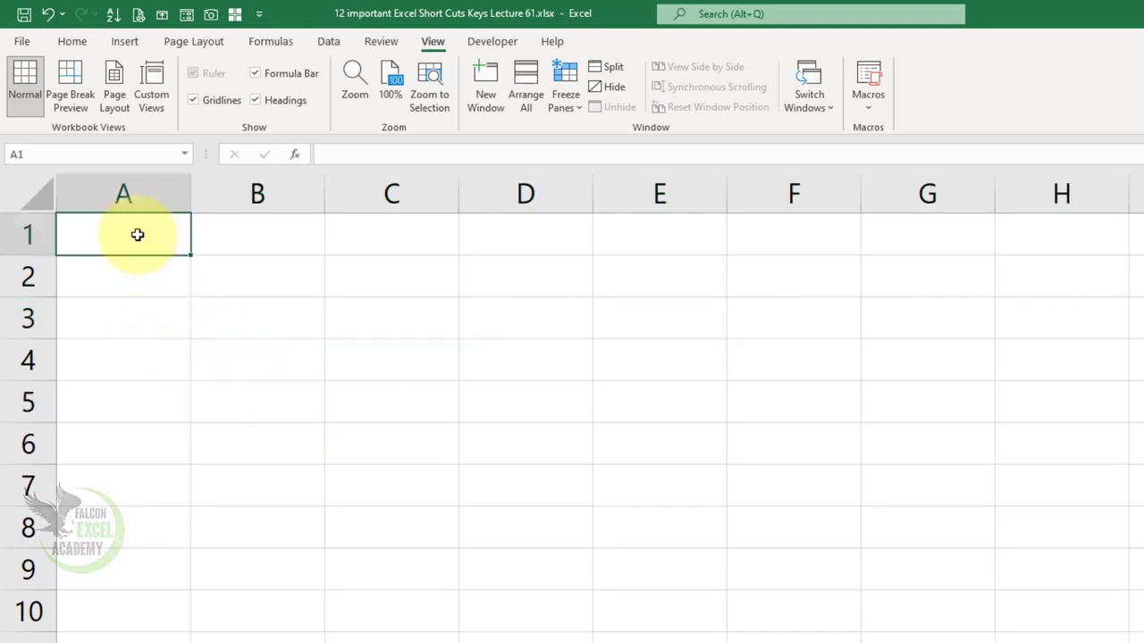
type("Sr. No")
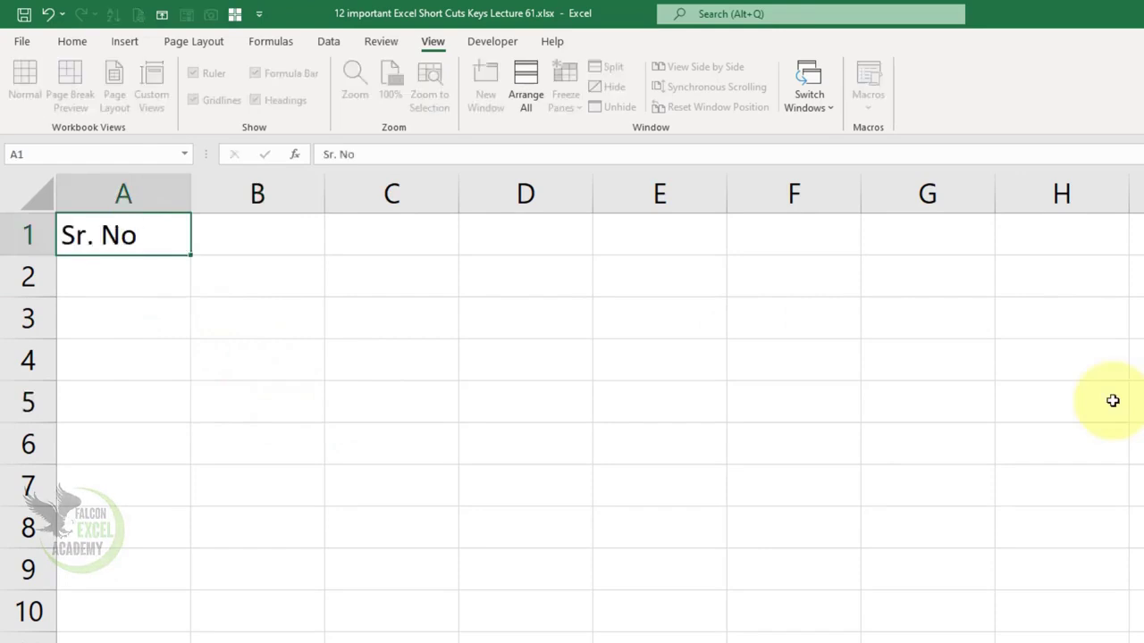
key("Tab")
type("Name")
key("Tab")
type("Contact Nujm")
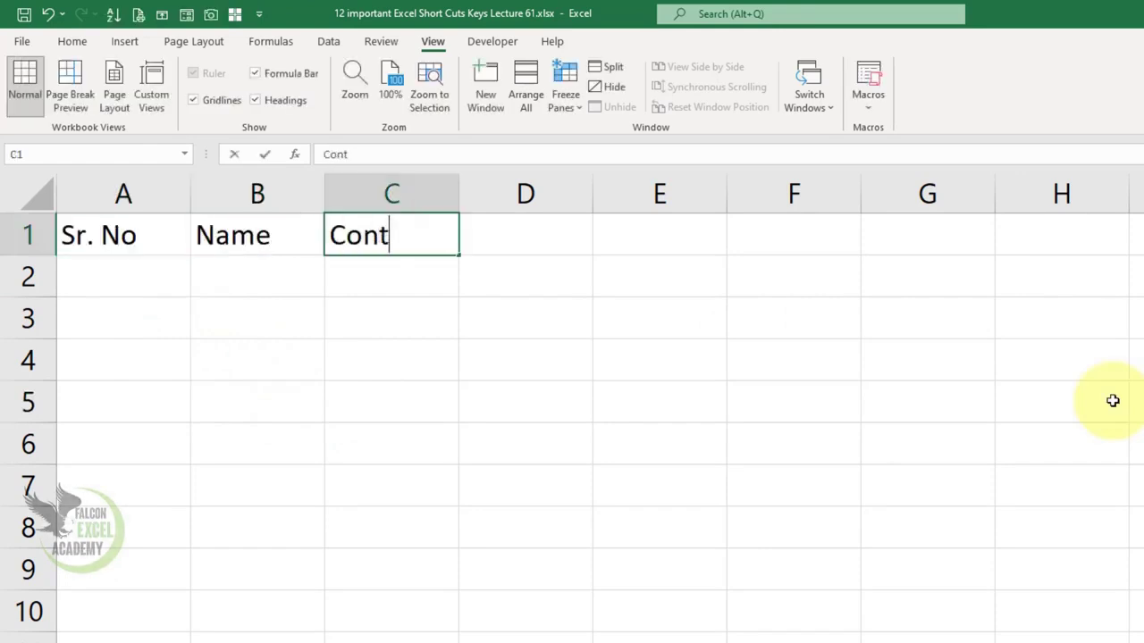
key("BackSpace")
key("BackSpace")
key("BackSpace")
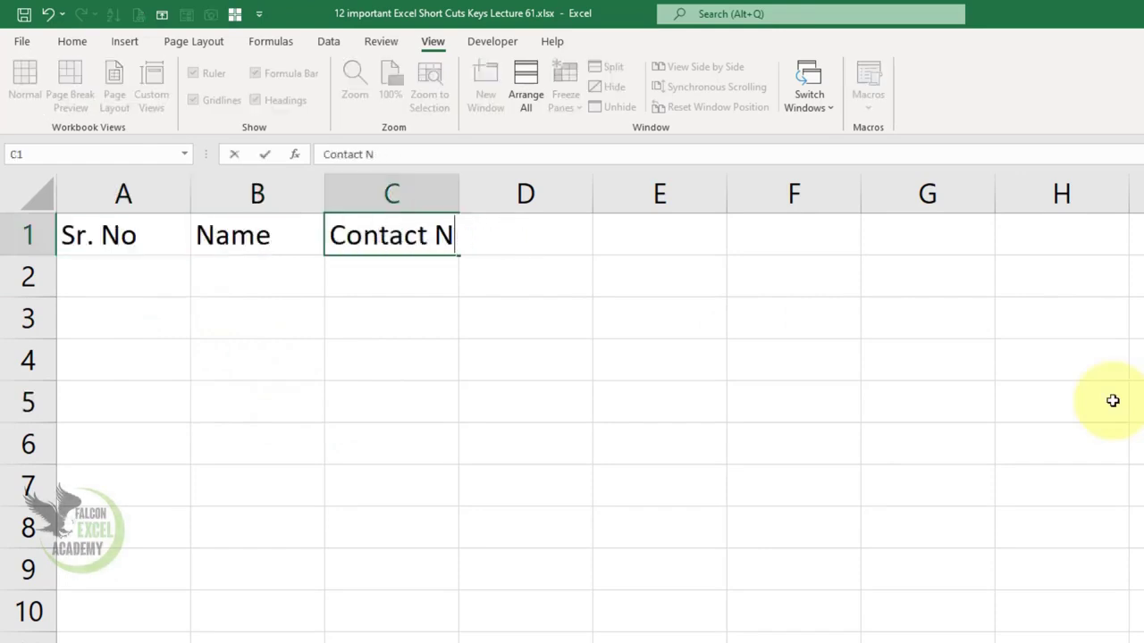
type("umber")
key("Tab")
Enter the headers city in D1 and Amount in E1, and auto-fit column C to its header text.
type("city")
key("Tab")
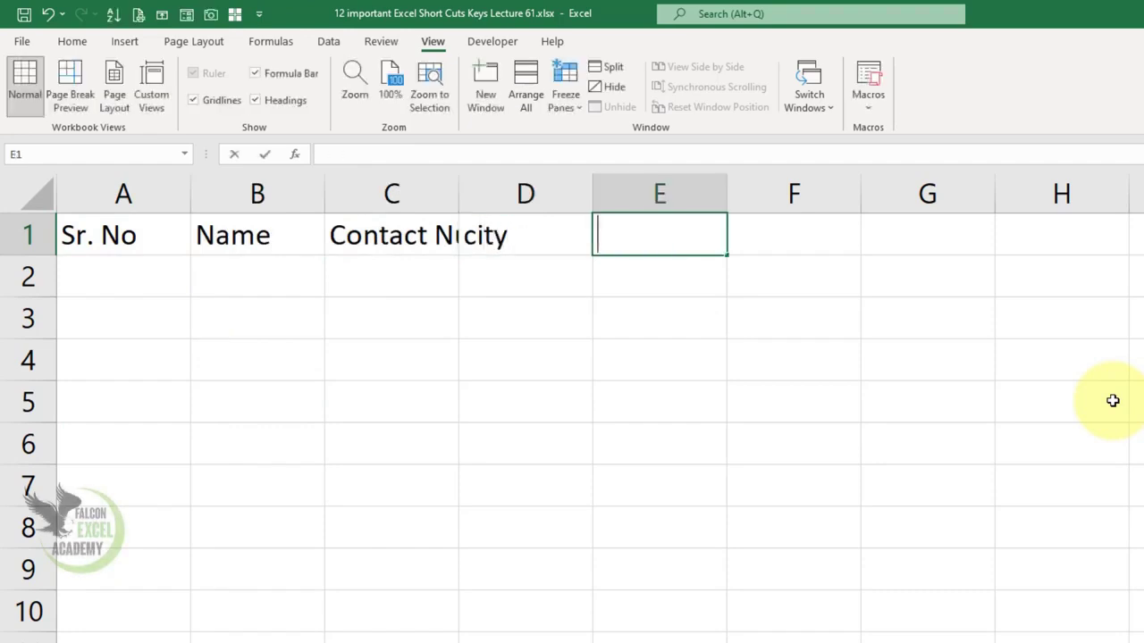
type("Amount")
key("Return")
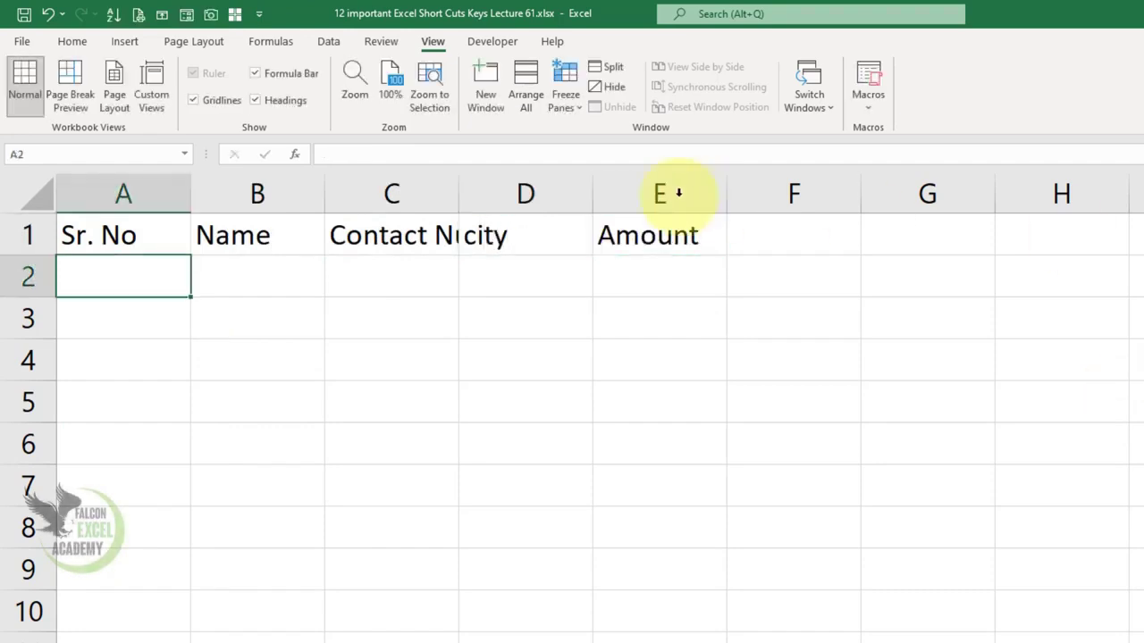
double_click(459, 193)
left_click(622, 243)
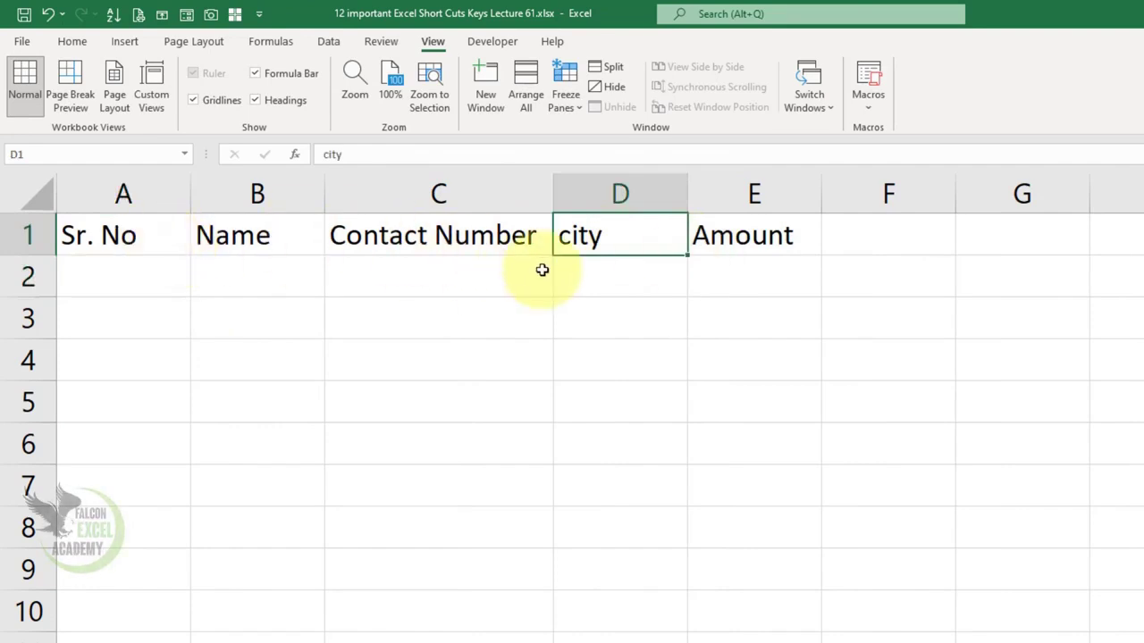
Apply filters to the header row A1:E1 and check the filter list of the city column.
left_click_drag(110, 230, 759, 237)
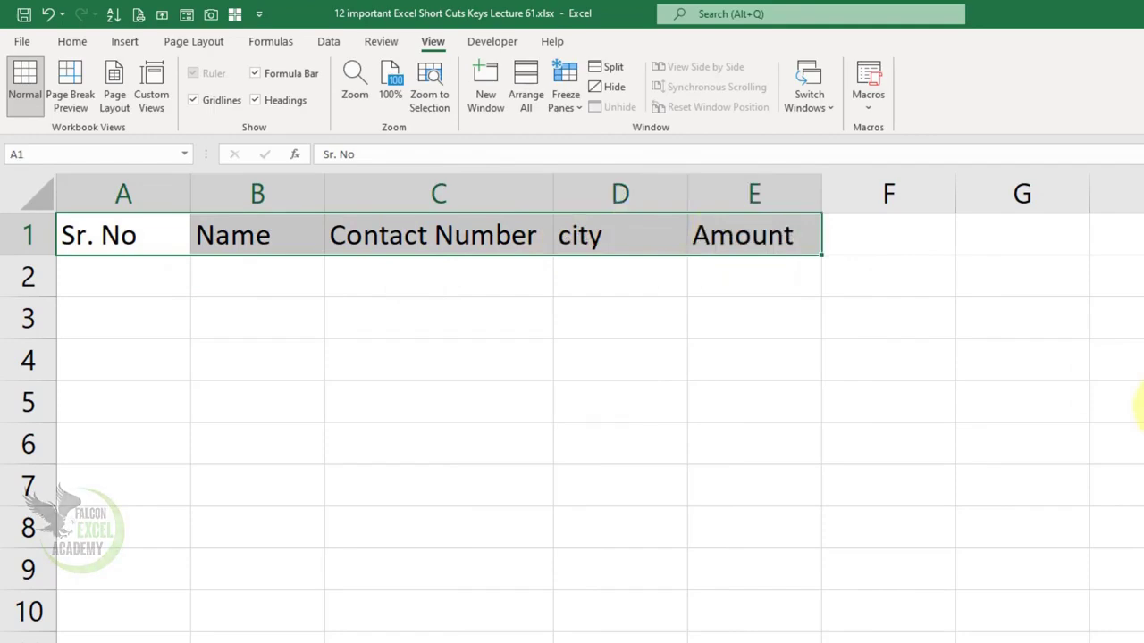
key("ctrl+shift+l")
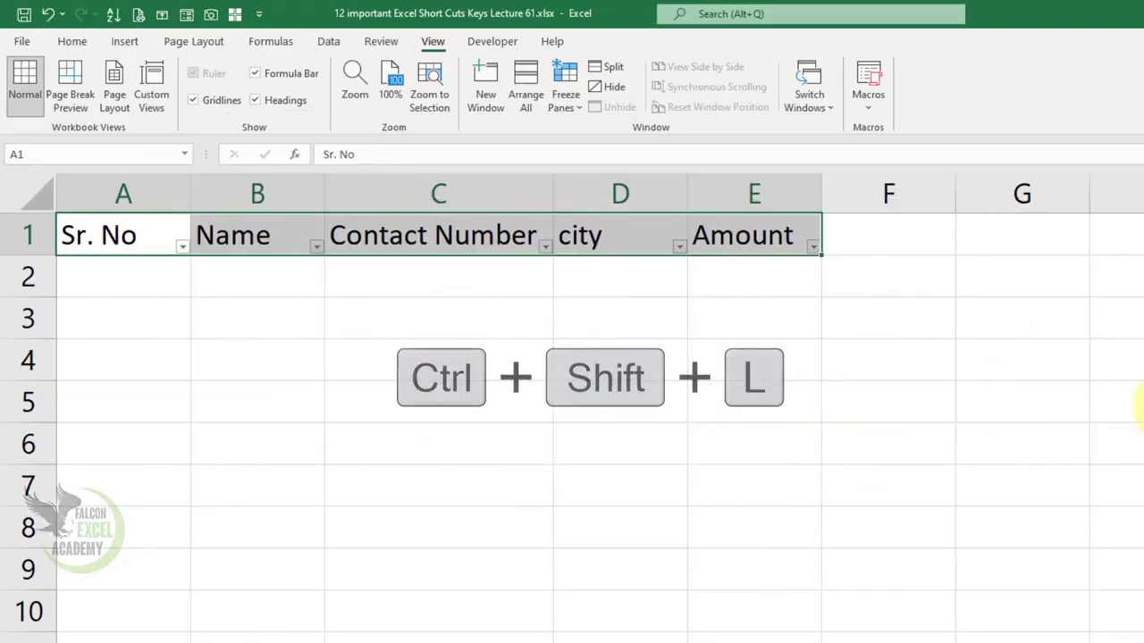
left_click(661, 357)
left_click(679, 247)
left_click(680, 248)
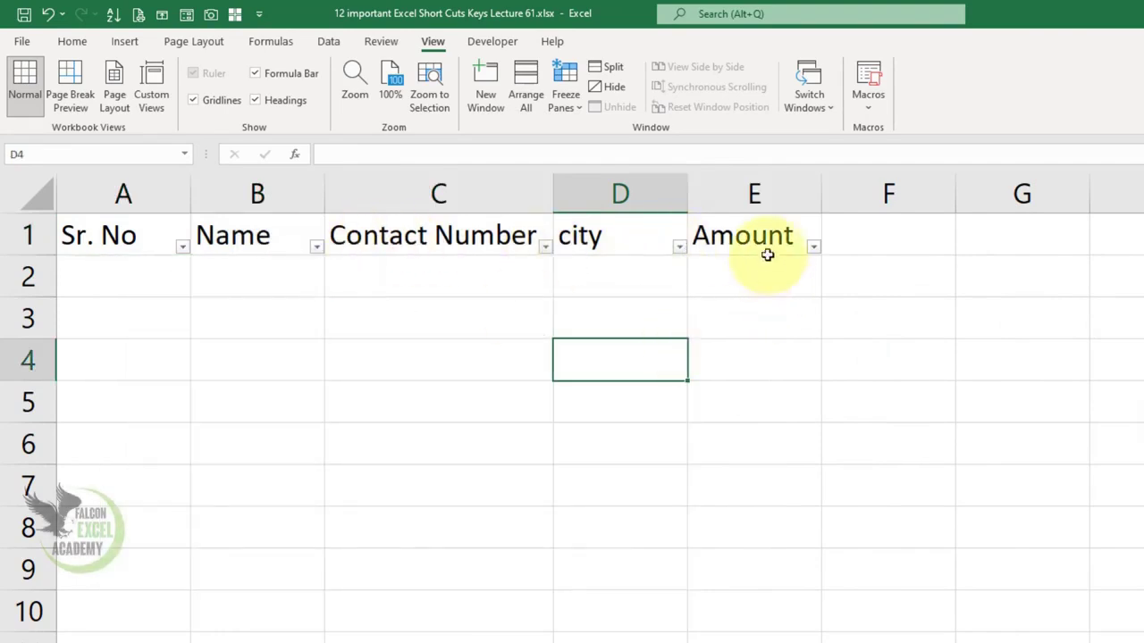
Remove the filters from the header row A1:E1 and move to cell C3.
left_click_drag(759, 237, 90, 235)
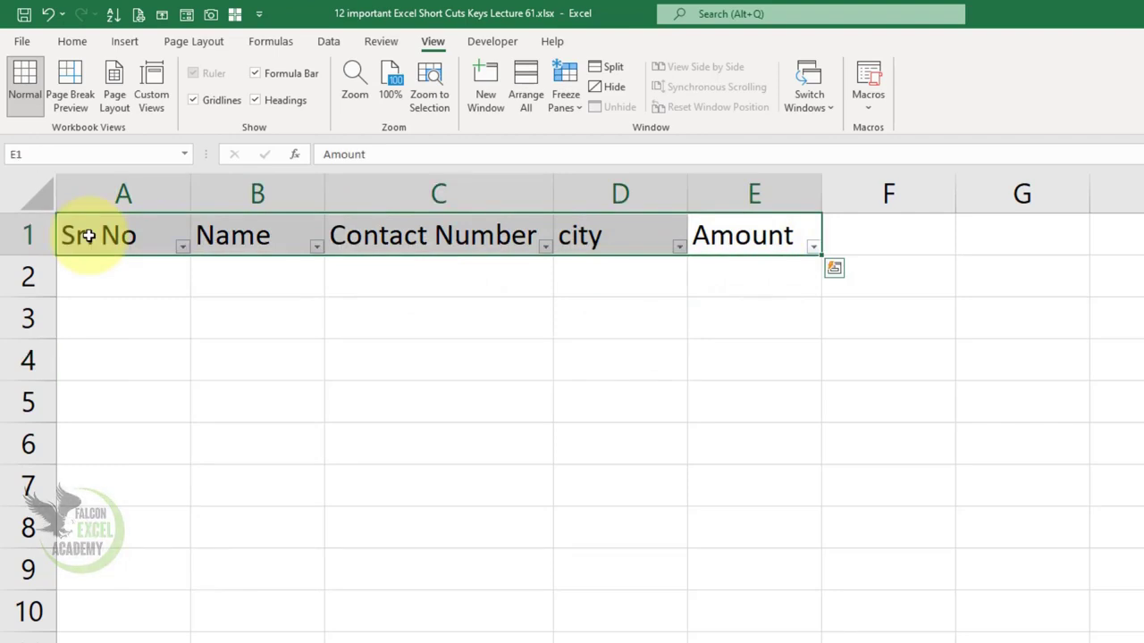
key("ctrl+shift+l")
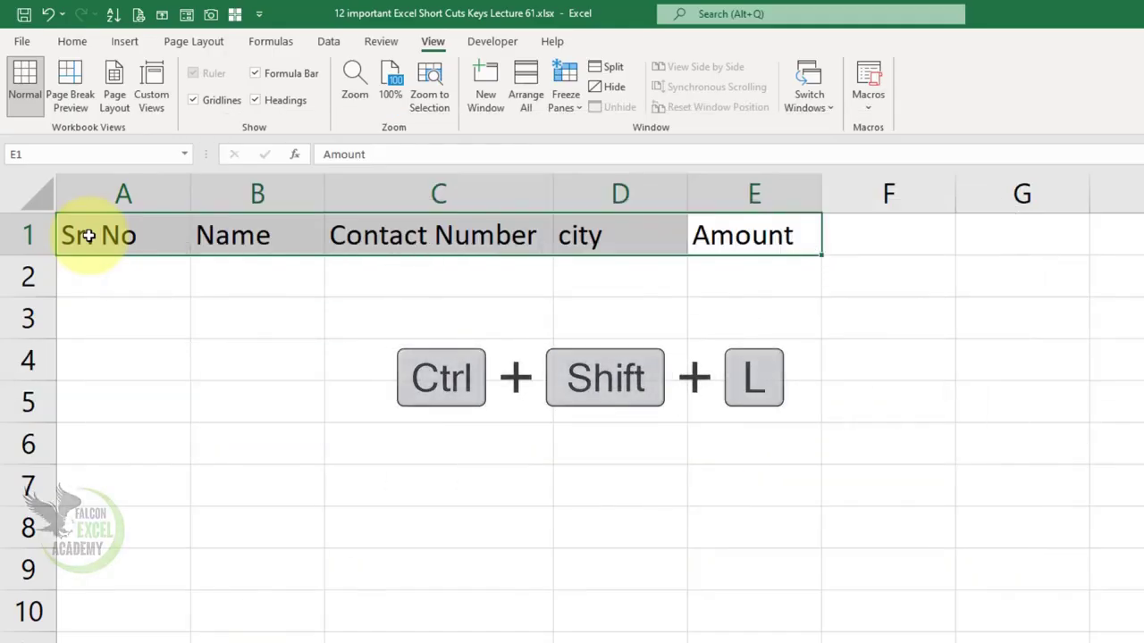
key("Down")
key("Down")
key("Left")
key("Left")
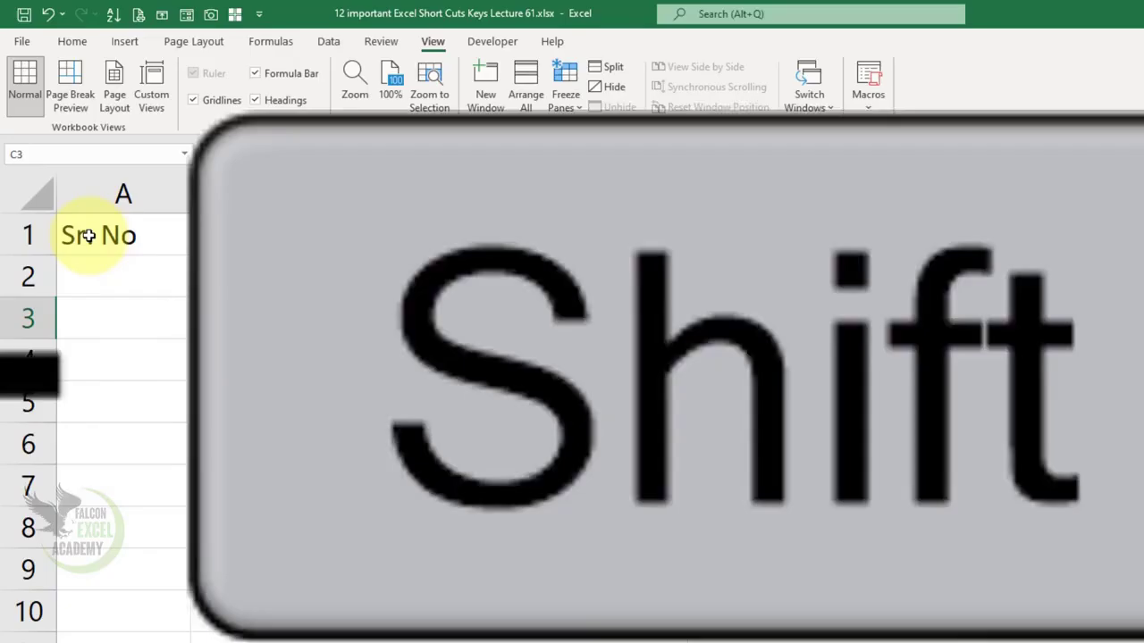
Display the Workbook Statistics, review the current sheet and workbook figures, and close the dialog.
key("ctrl+shift+g")
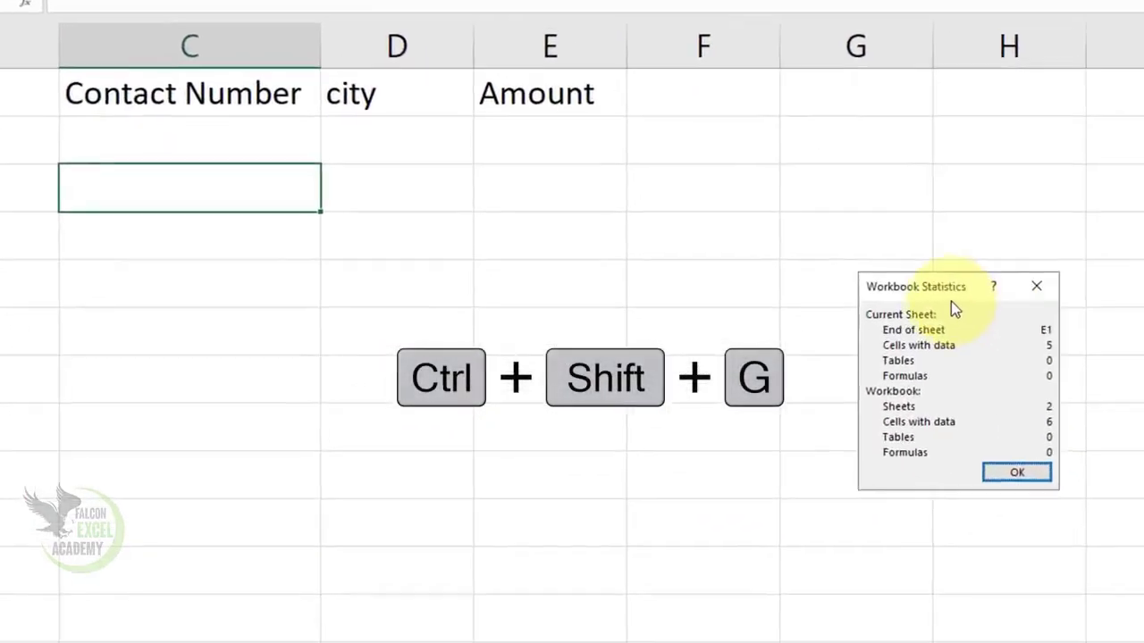
left_click_drag(1098, 411, 792, 322)
left_click_drag(576, 181, 387, 128)
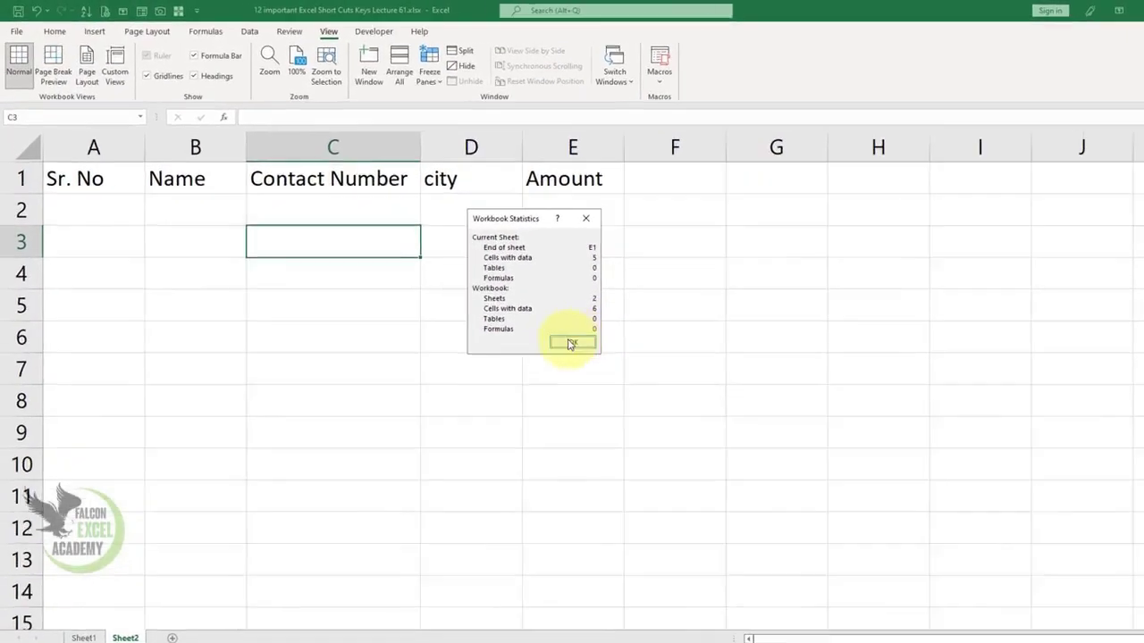
left_click(552, 320)
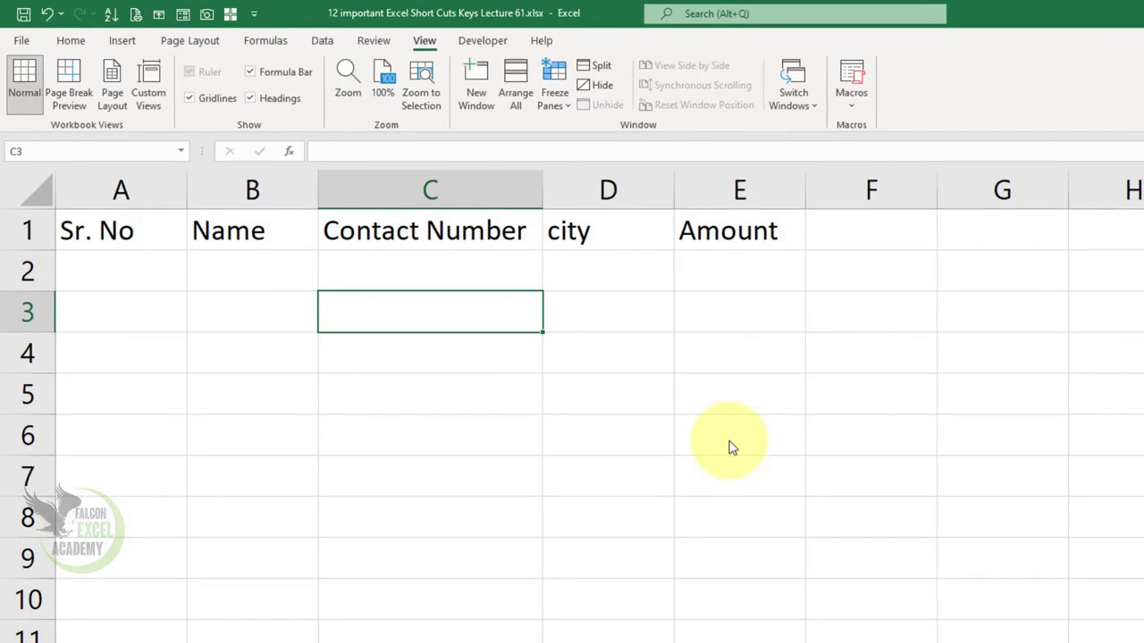
Try to select all cells with comments through Go To Special.
key("ctrl+g")
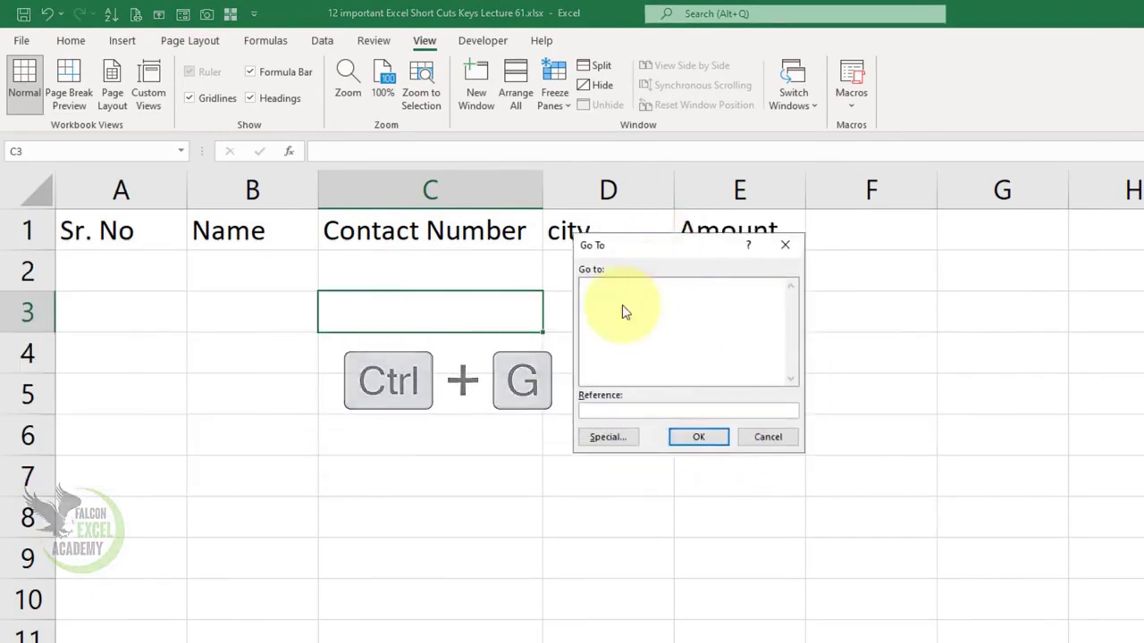
left_click_drag(626, 245, 550, 406)
left_click(480, 601)
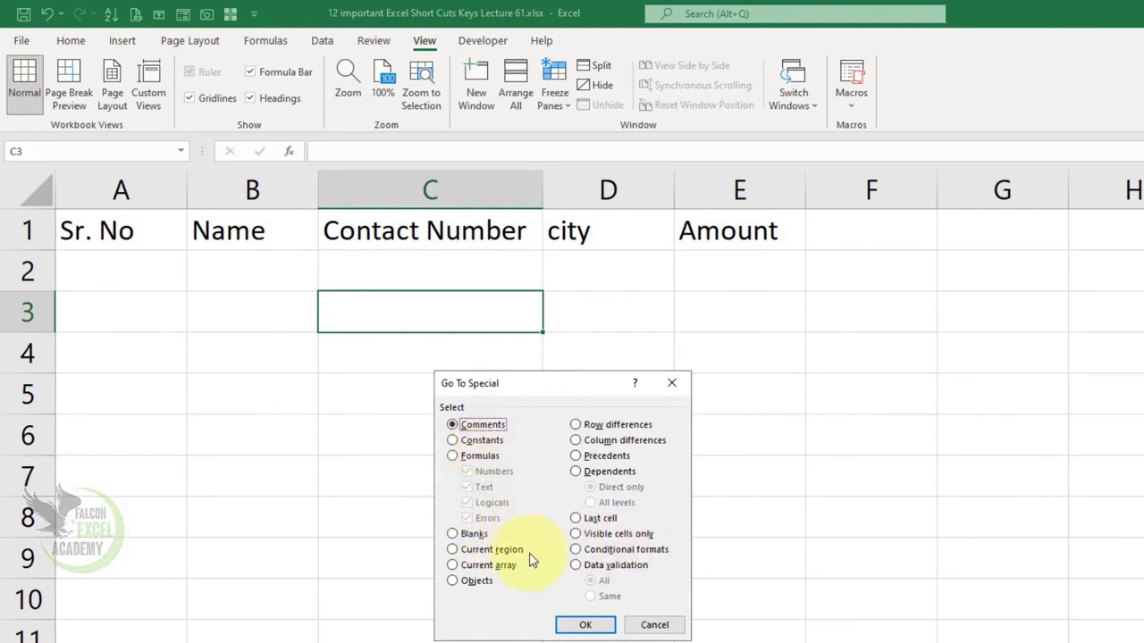
left_click(586, 628)
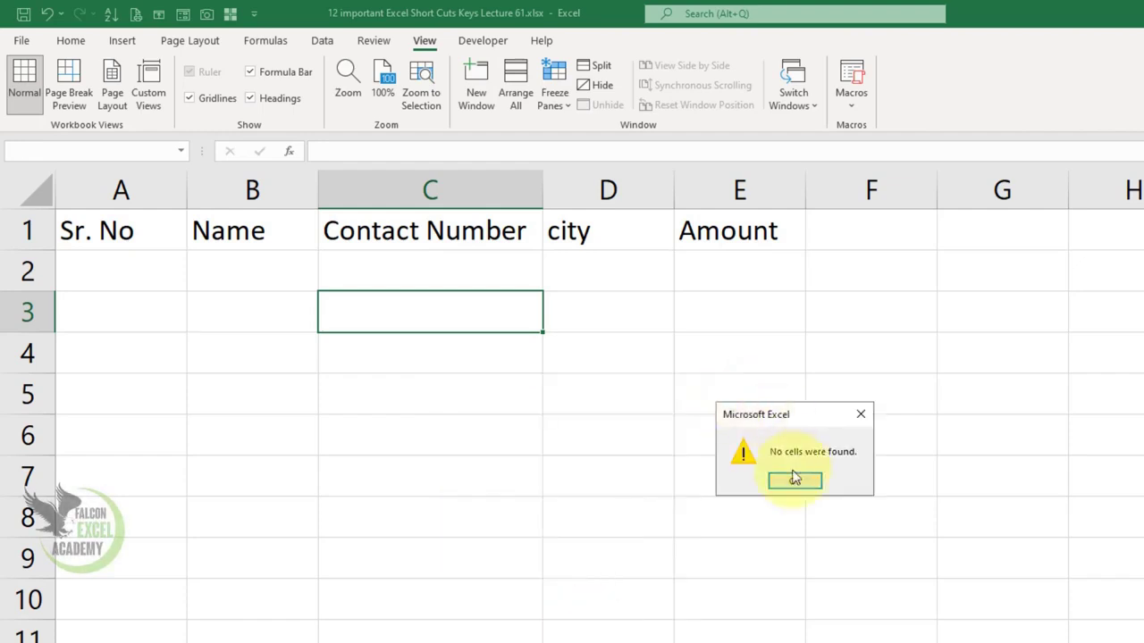
left_click(798, 482)
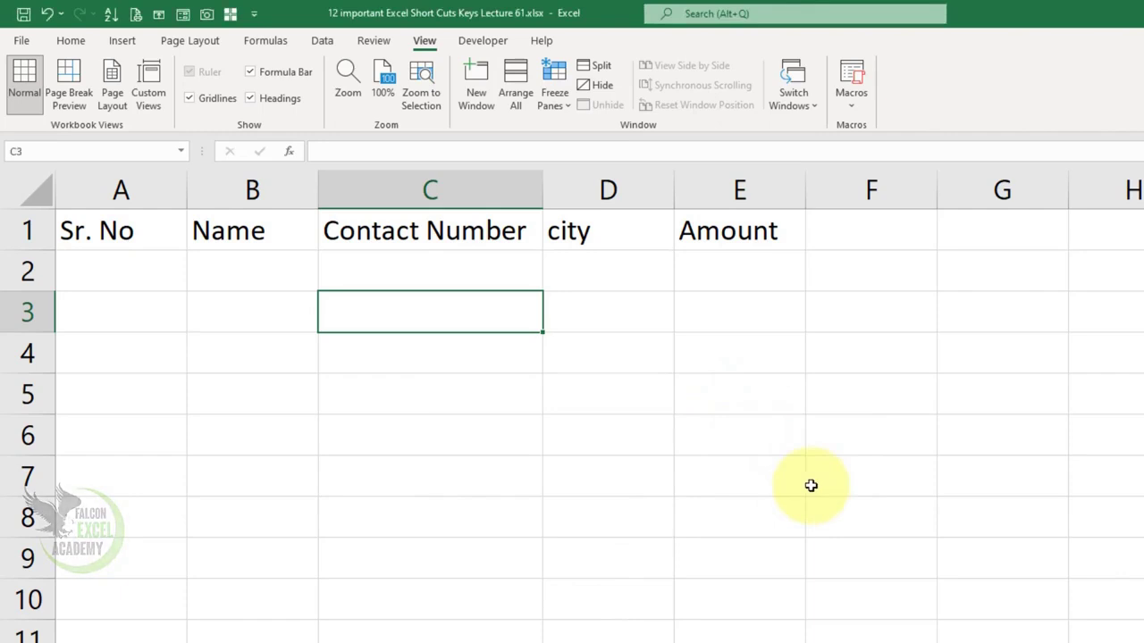
Widen column C beyond its header text and select cell C1, keeping its content.
left_click_drag(543, 179, 609, 179)
left_click(481, 230)
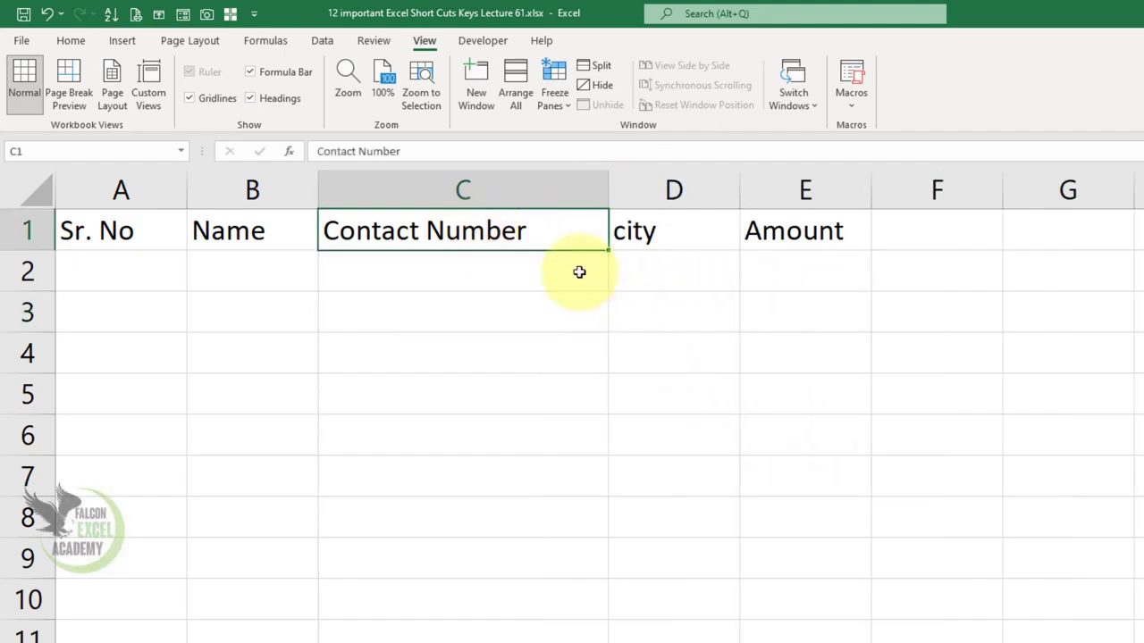
type("a")
key("Escape")
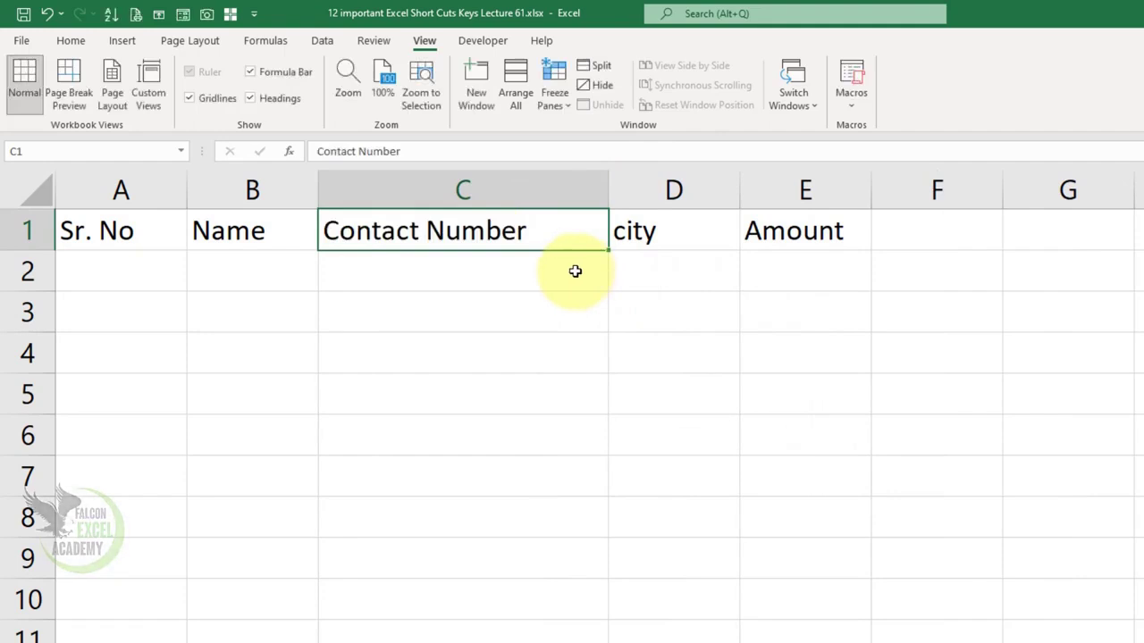
Edit cell C1 in place so the header reads "Contact Number New".
key("F2")
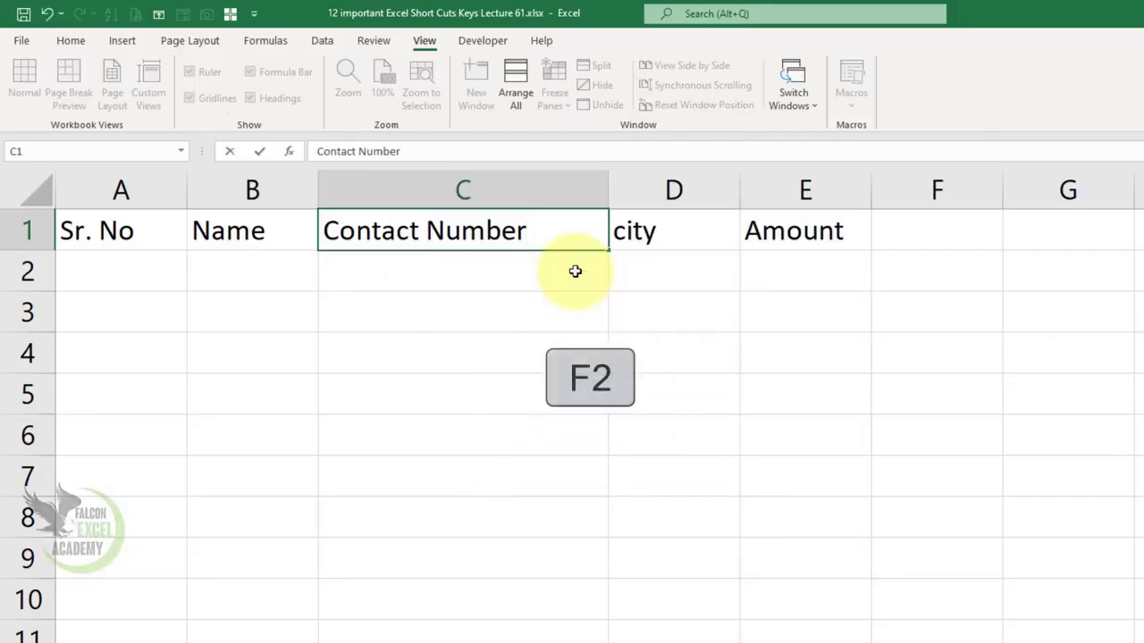
key("F2")
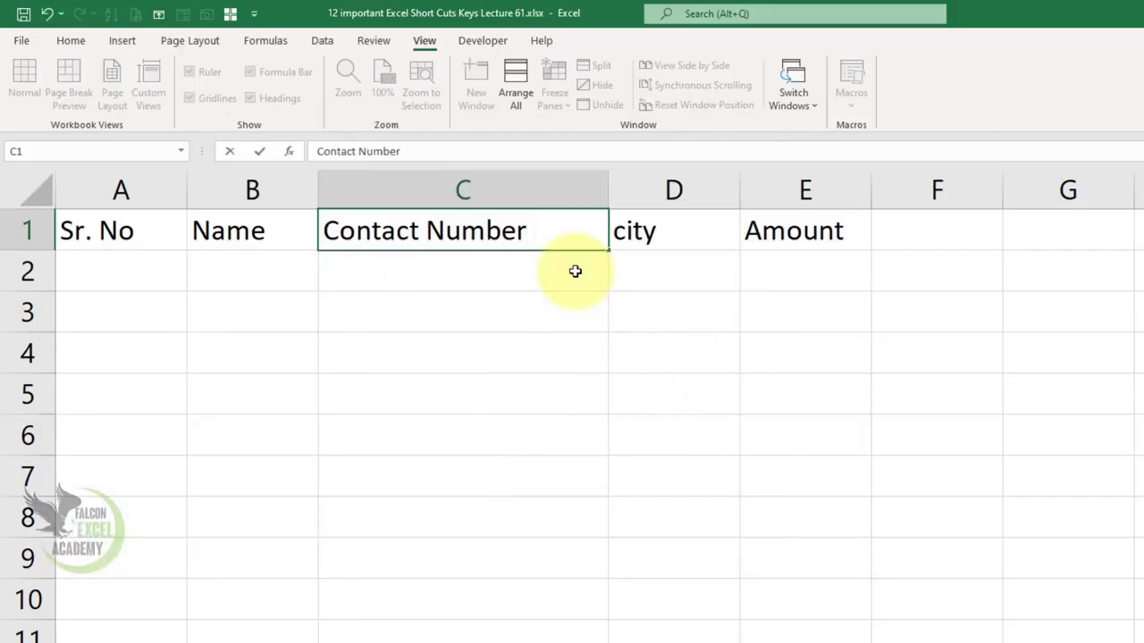
type("N ew")
key("Return")
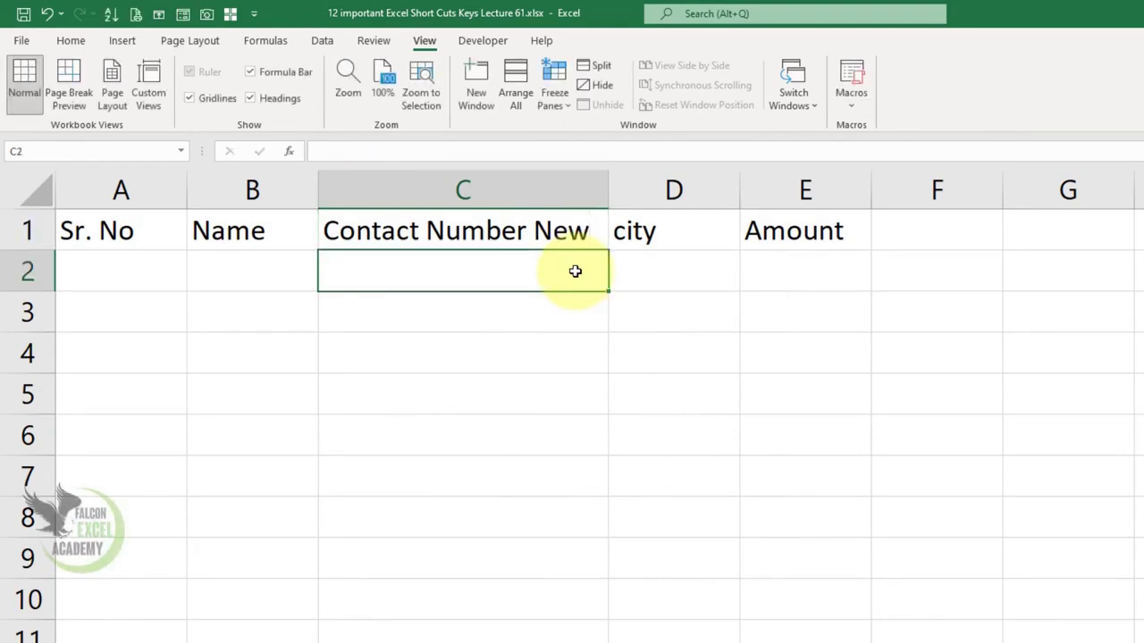
Enter "obtained" in cell D3, dropping the word "marks" from the entry before committing it.
left_click(701, 313)
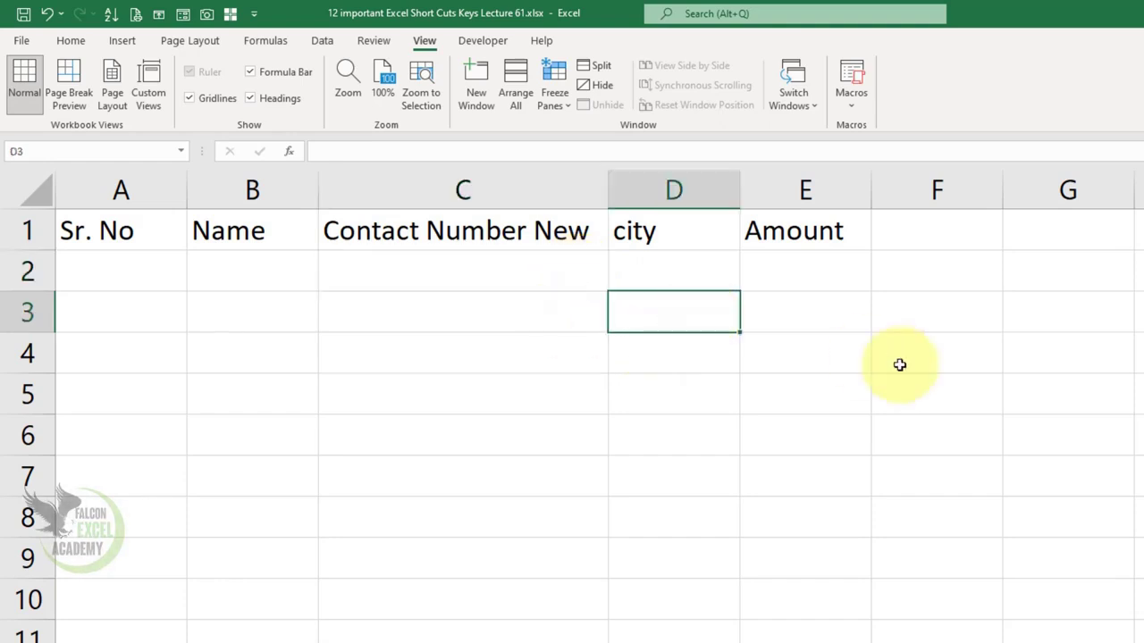
type("o")
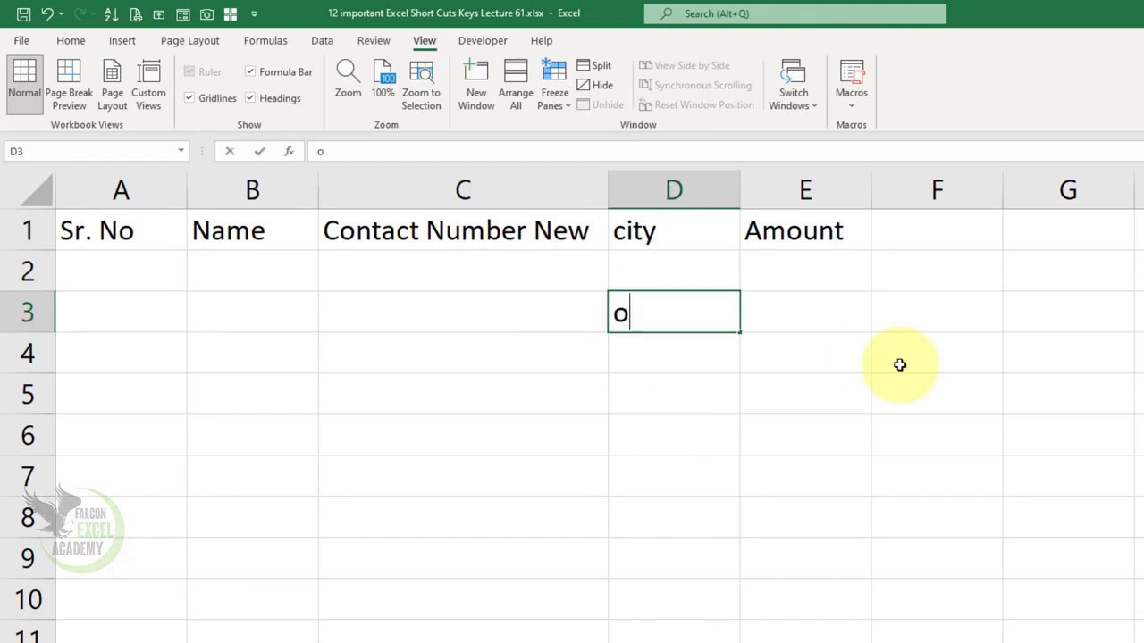
type("btained marks")
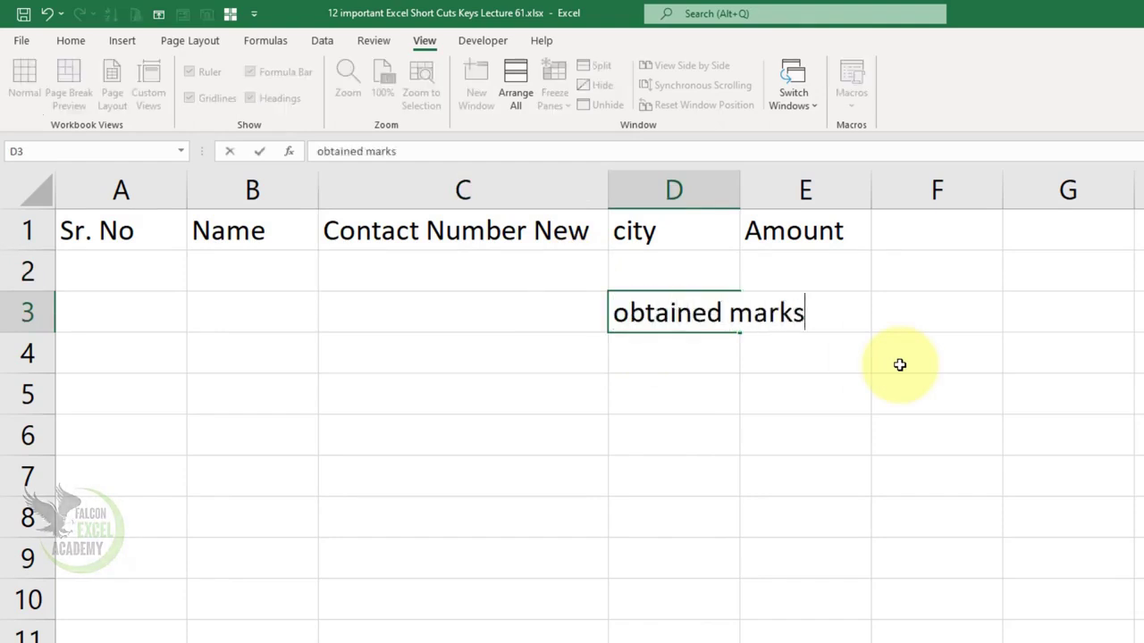
key("BackSpace")
key("BackSpace")
key("BackSpace")
key("BackSpace")
key("BackSpace")
key("BackSpace")
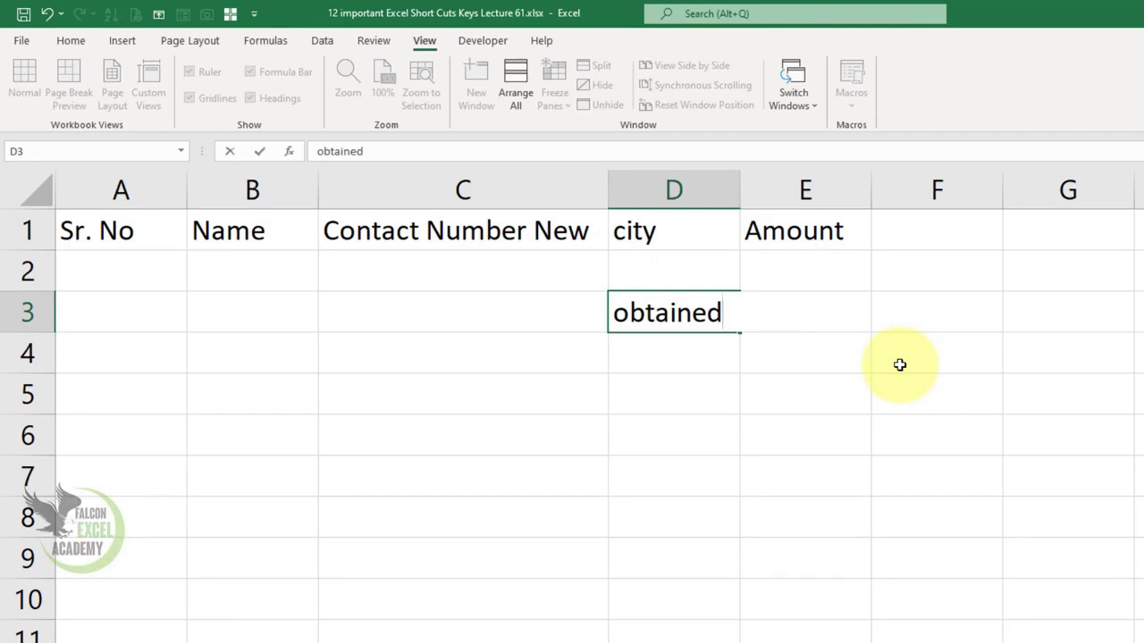
key("Return")
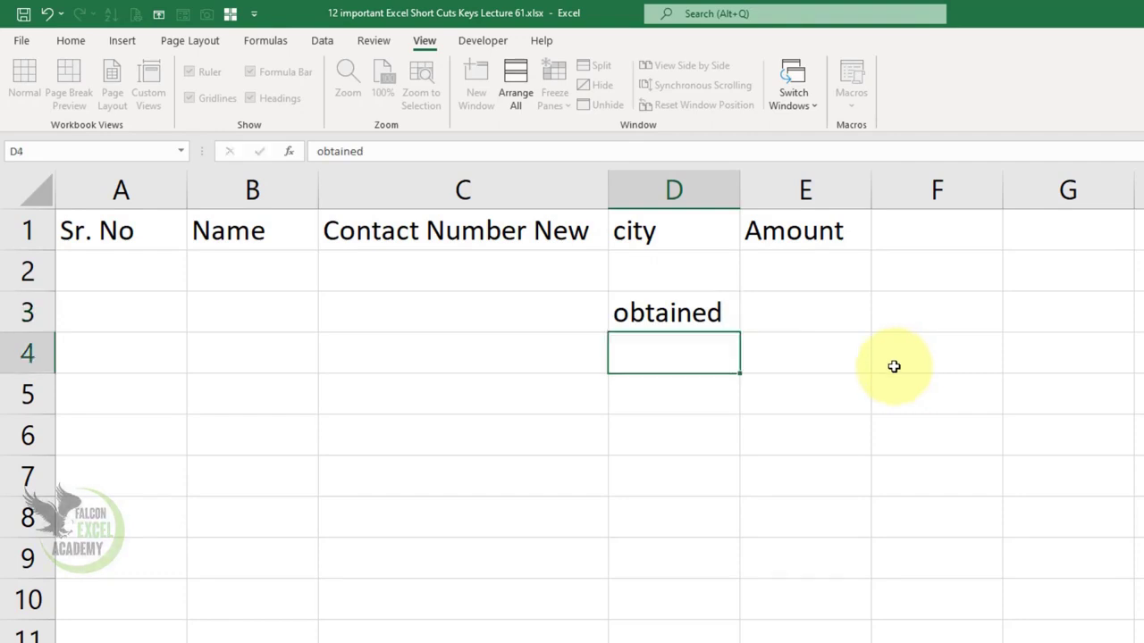
Add "Marks" on a second line inside cell D3 and go back to cell A1.
key("Up")
key("F2")
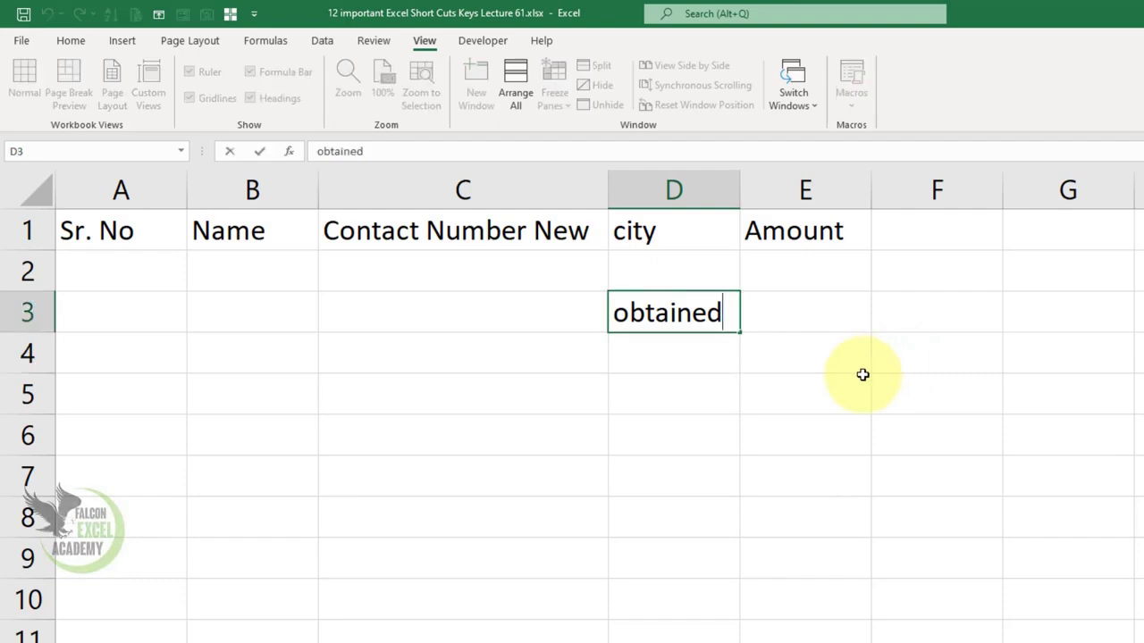
key("alt+Return")
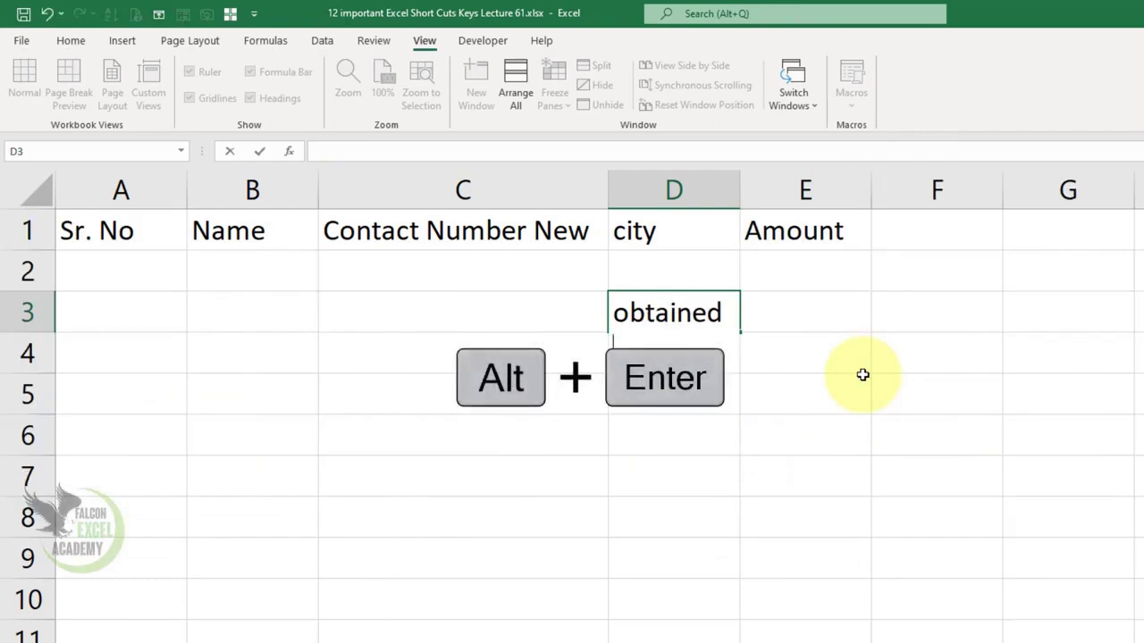
type("Marks")
key("Tab")
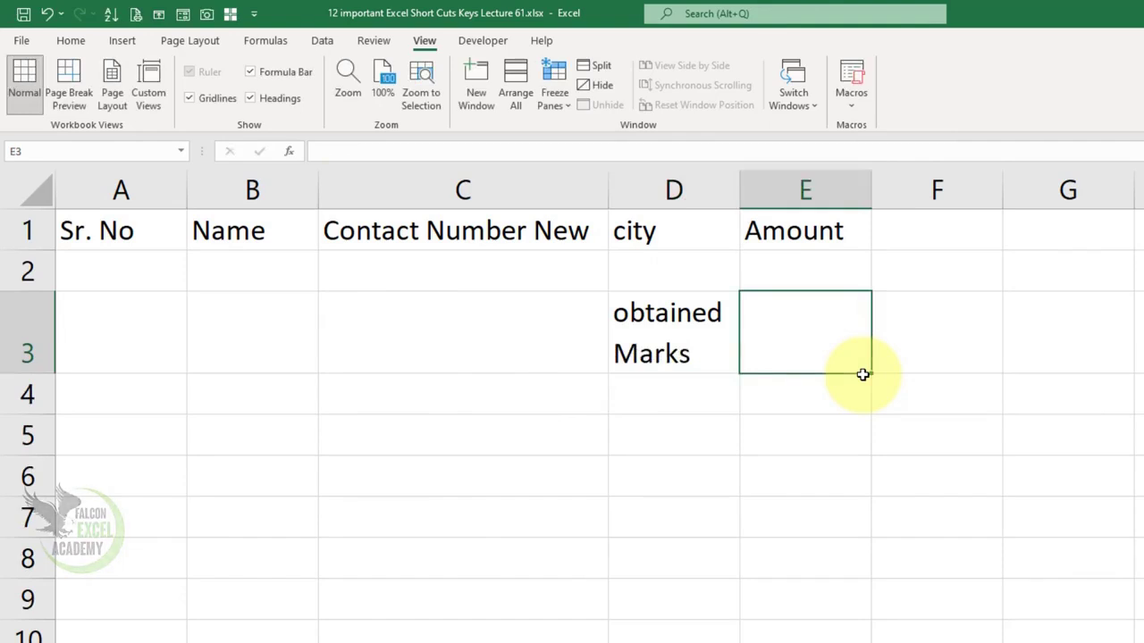
key("ctrl+Home")
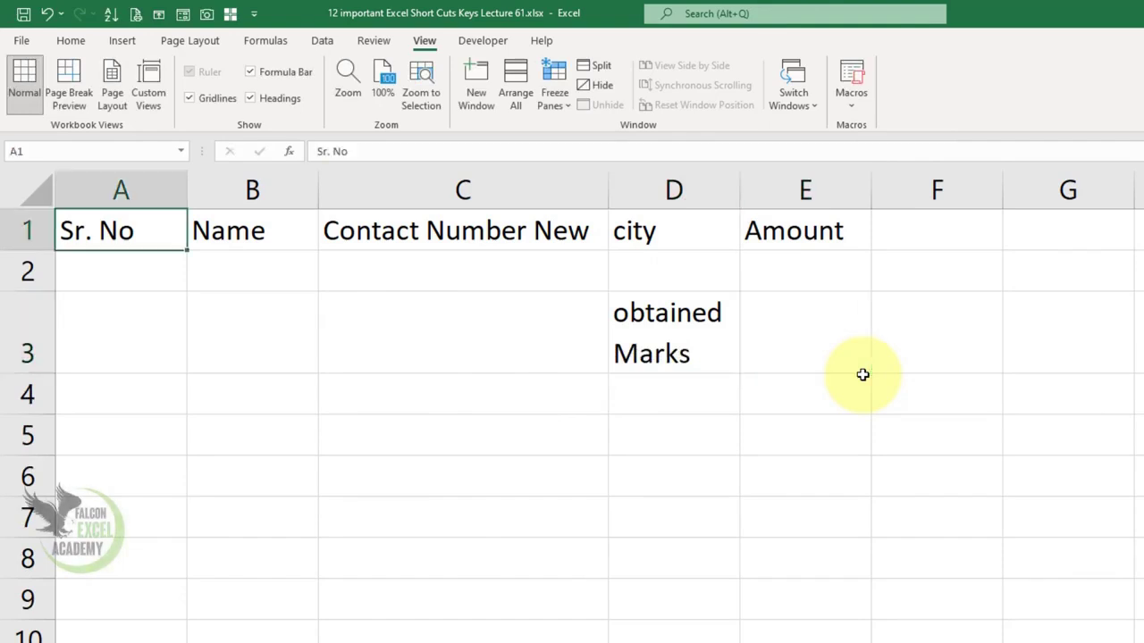
left_click(510, 358)
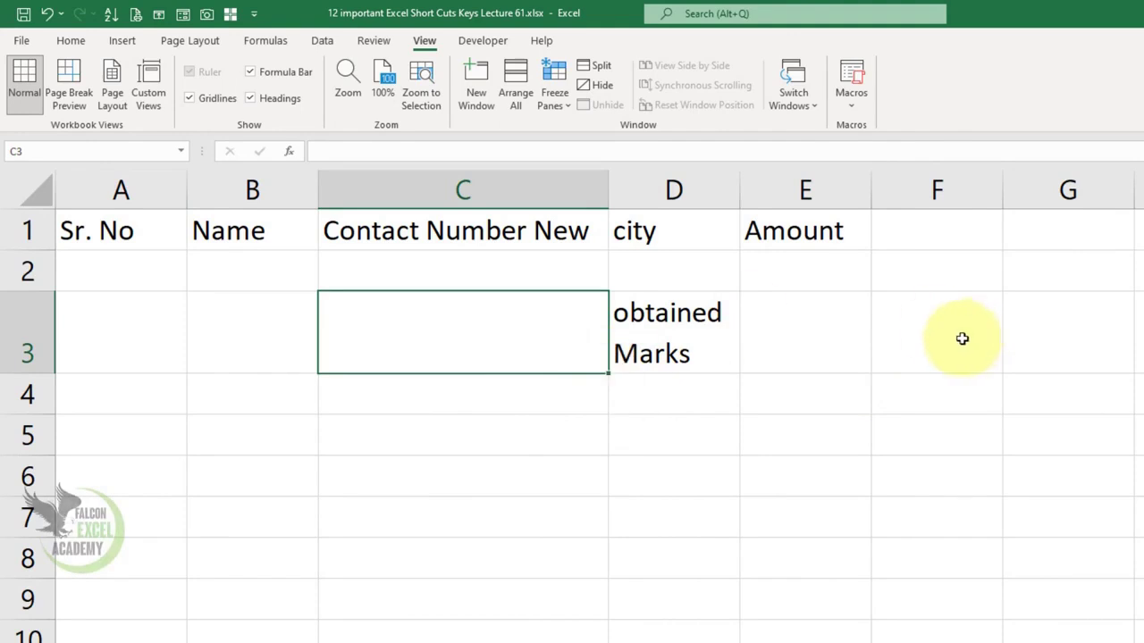
left_click(104, 229)
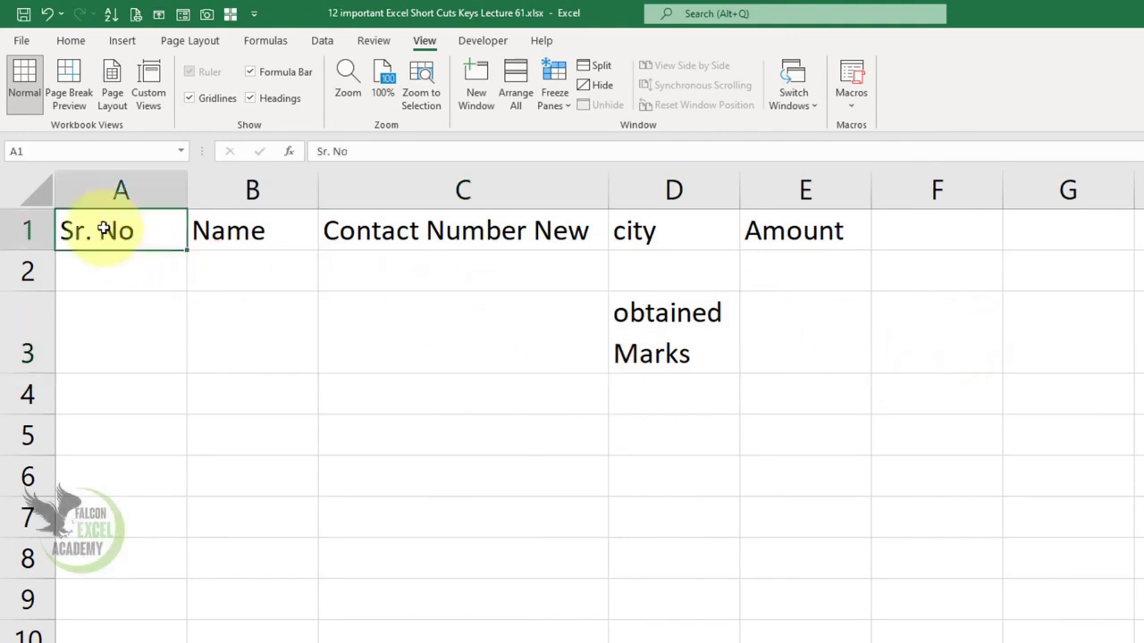
left_click(235, 225)
left_click(459, 219)
left_click(109, 230)
left_click(235, 307)
left_click(102, 231)
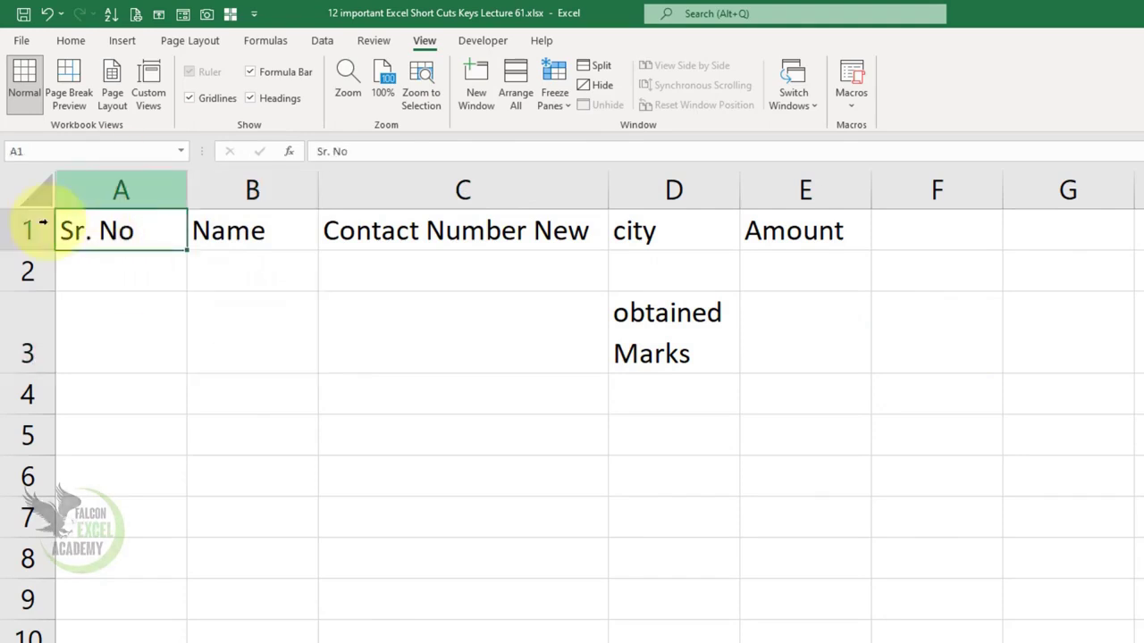
left_click(148, 299)
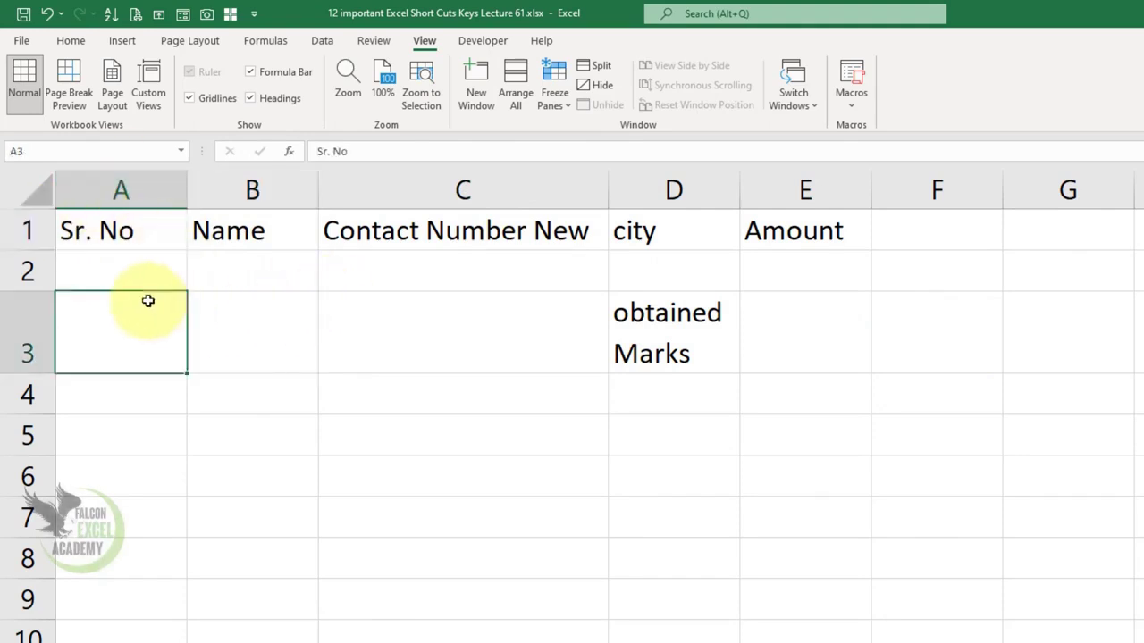
Hide header row 1 from cell A1 and unhide it again, doing this twice.
left_click(136, 232)
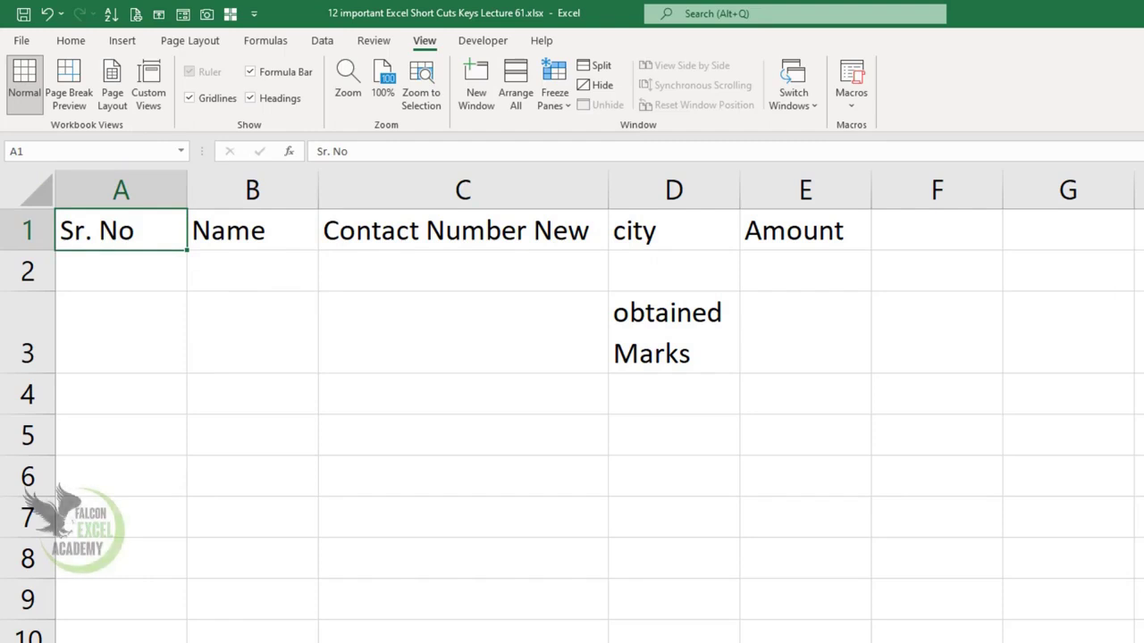
key("ctrl+9")
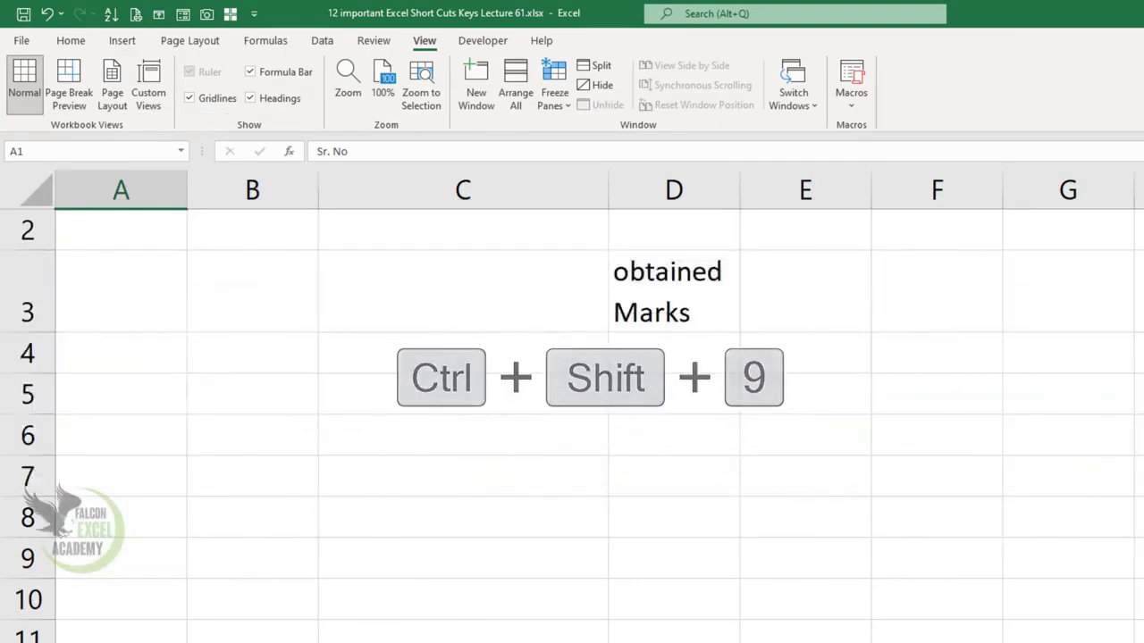
key("ctrl+shift+9")
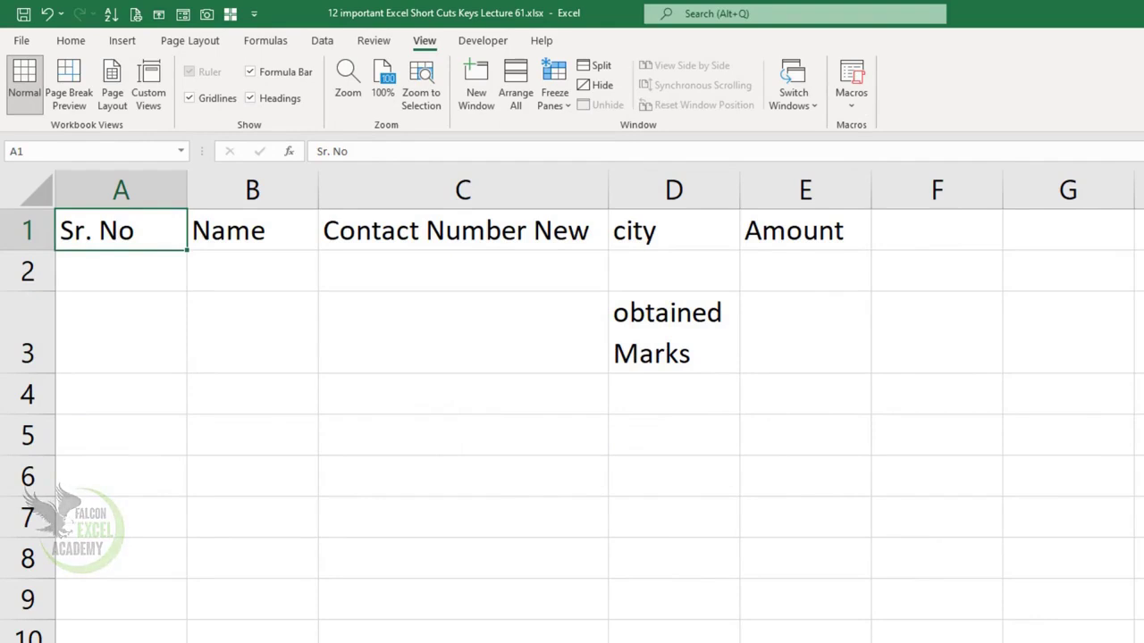
key("ctrl+9")
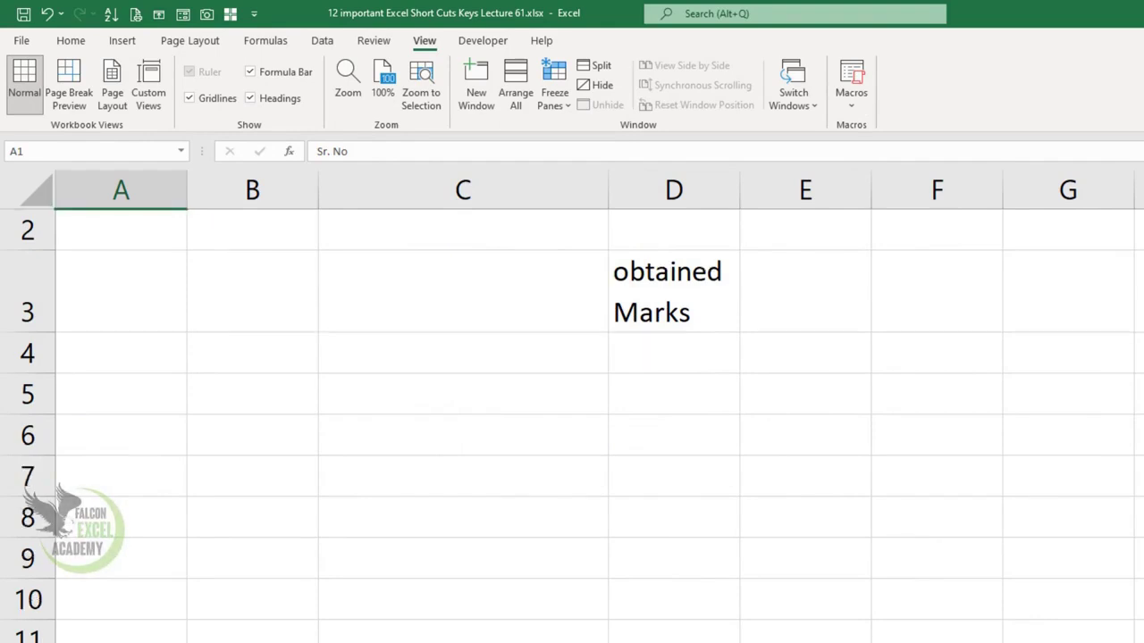
key("ctrl+shift+9")
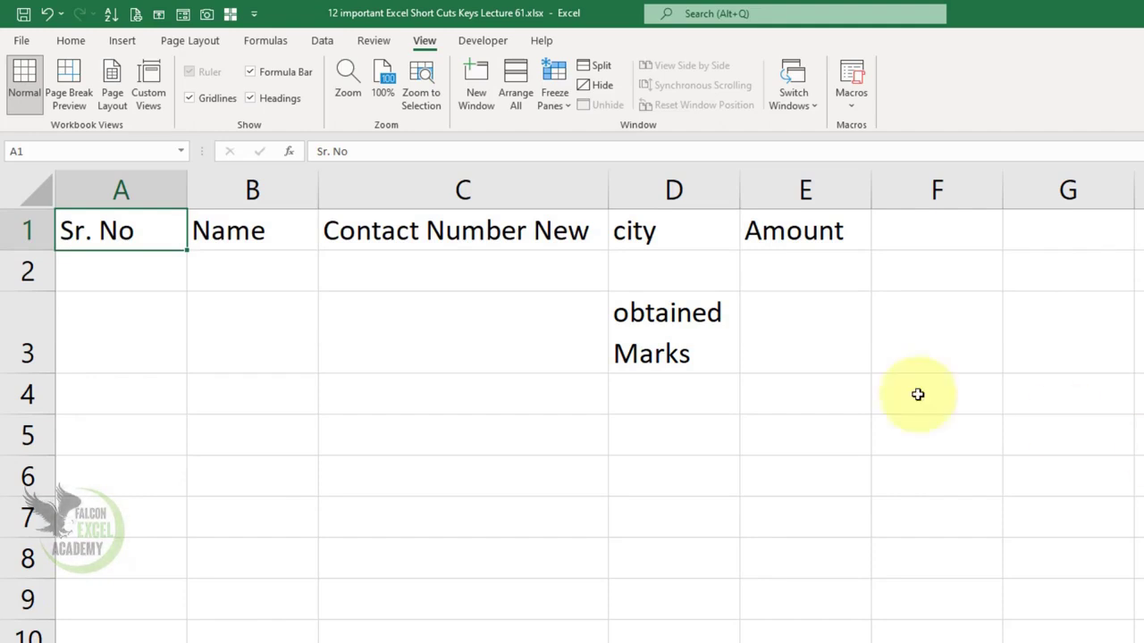
Hide columns C, D and E one after another, starting from their header cells.
left_click(506, 230)
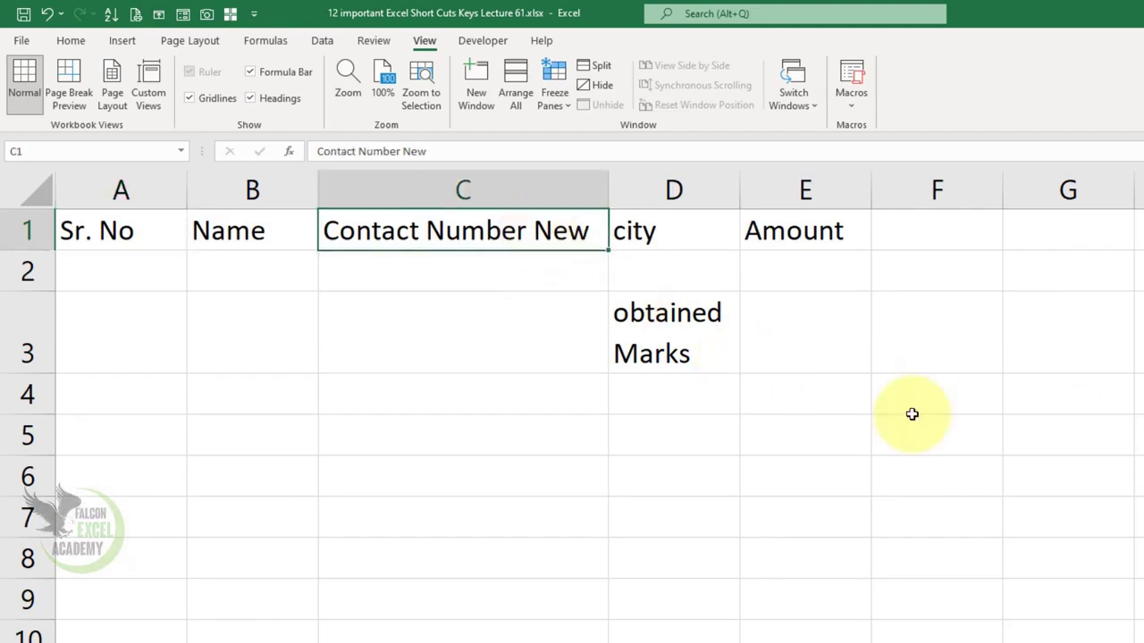
key("ctrl+0")
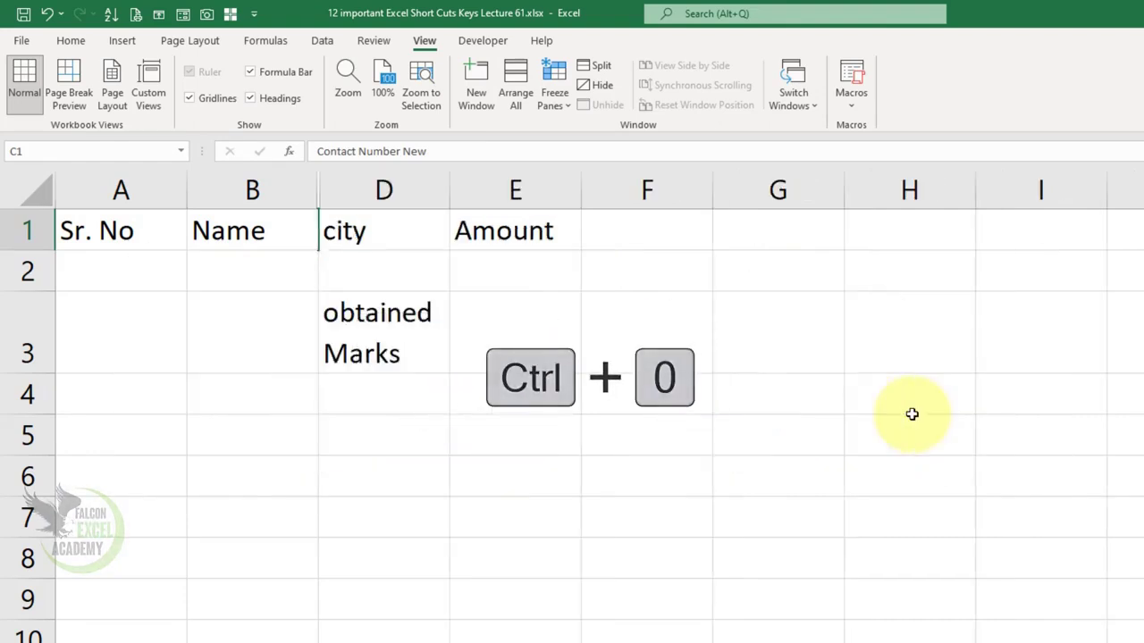
left_click(379, 231)
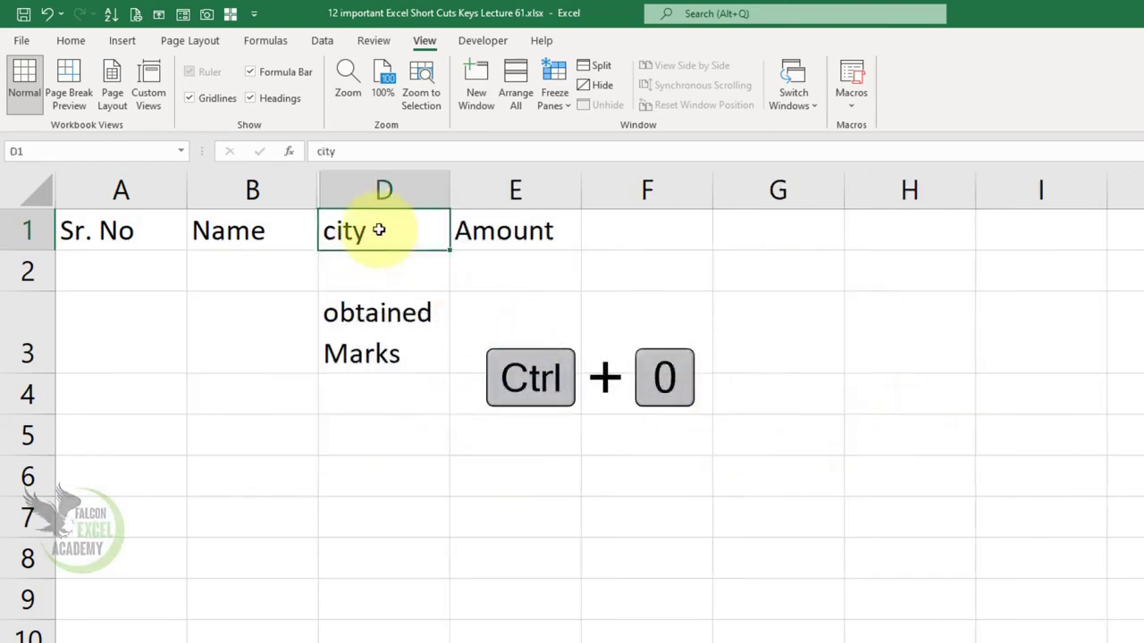
key("ctrl+0")
left_click(379, 230)
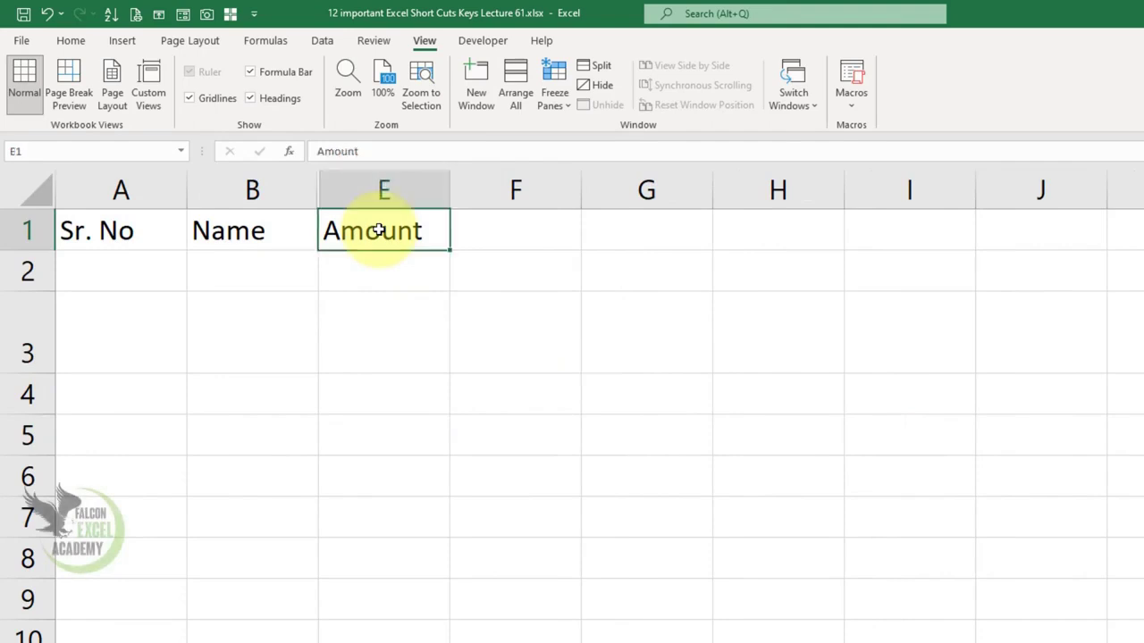
key("ctrl+0")
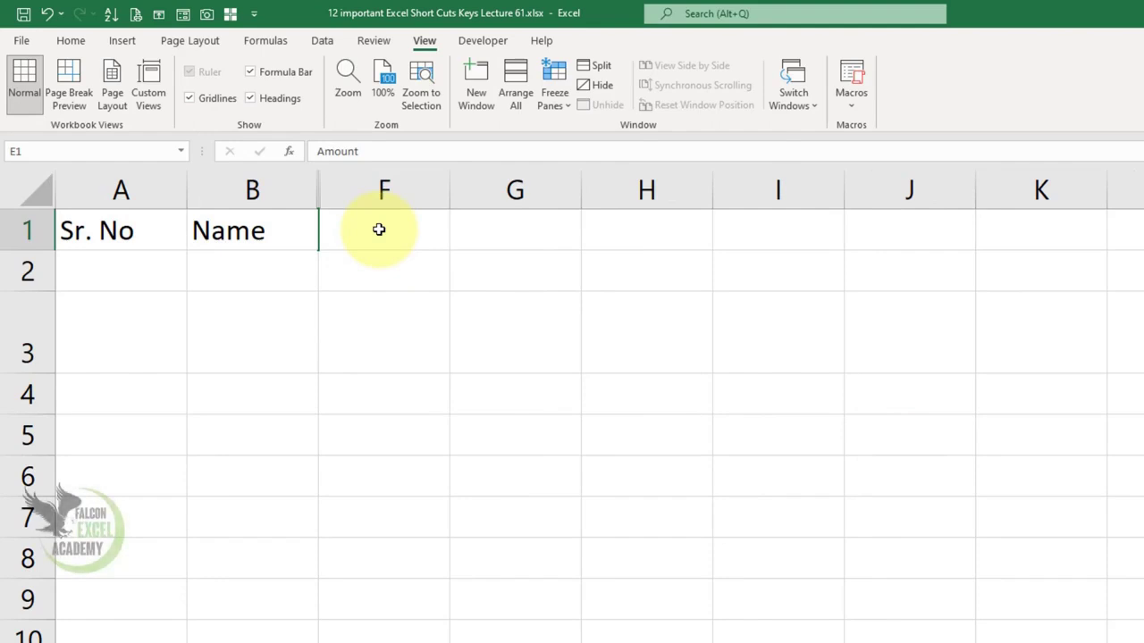
Unhide the hidden columns C to E by selecting columns A through F around them.
left_click(280, 230)
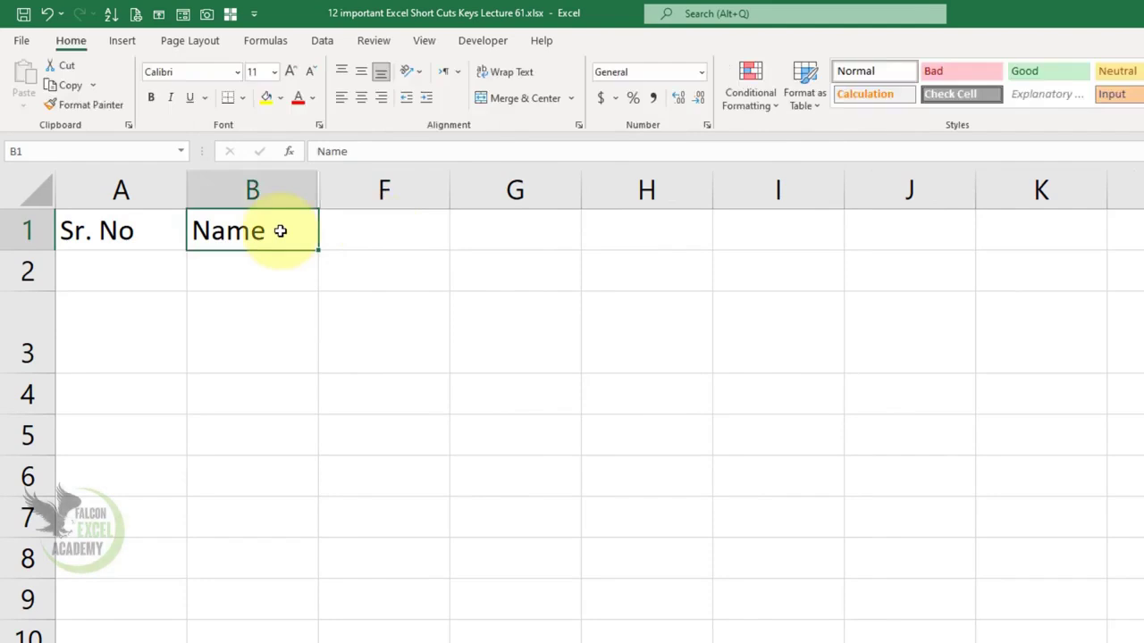
left_click(244, 267)
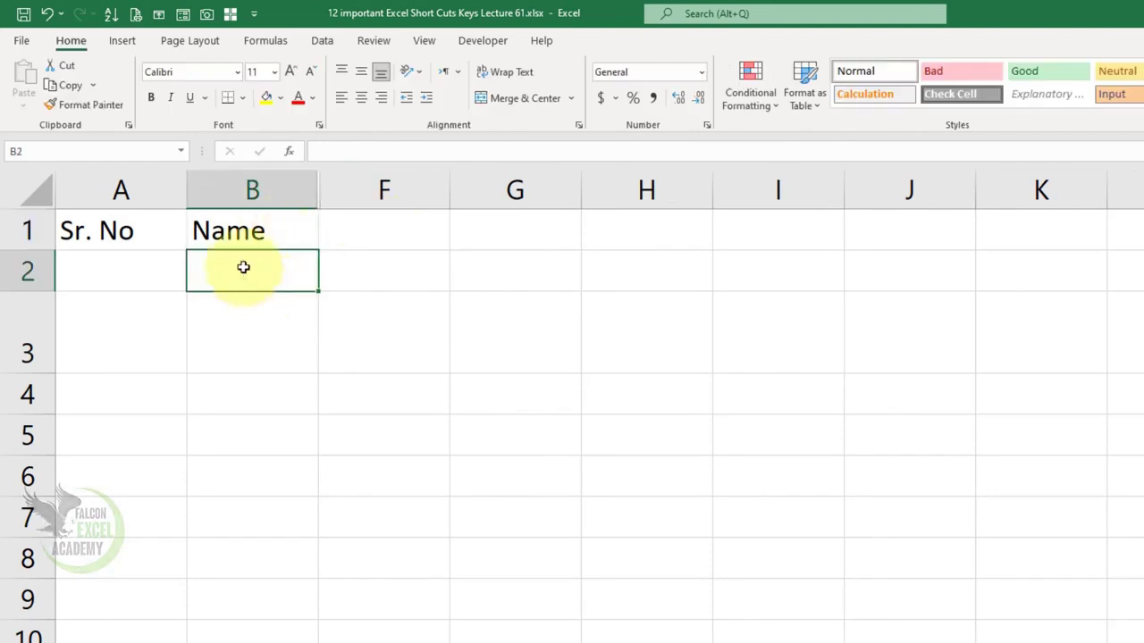
left_click_drag(155, 187, 373, 214)
key("alt+o")
key("c")
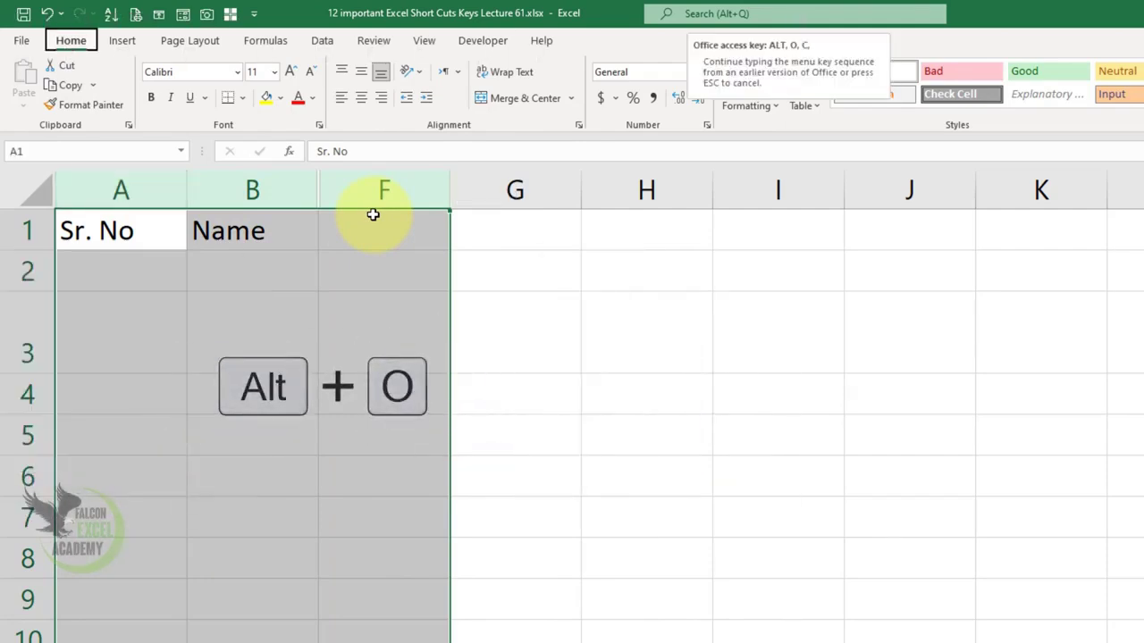
key("u")
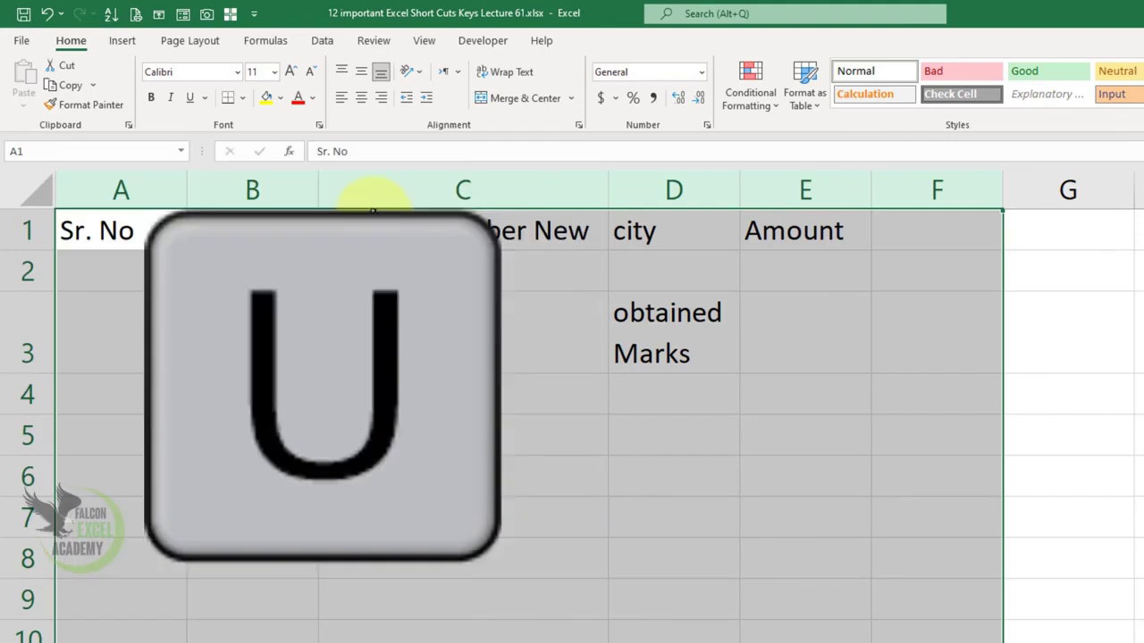